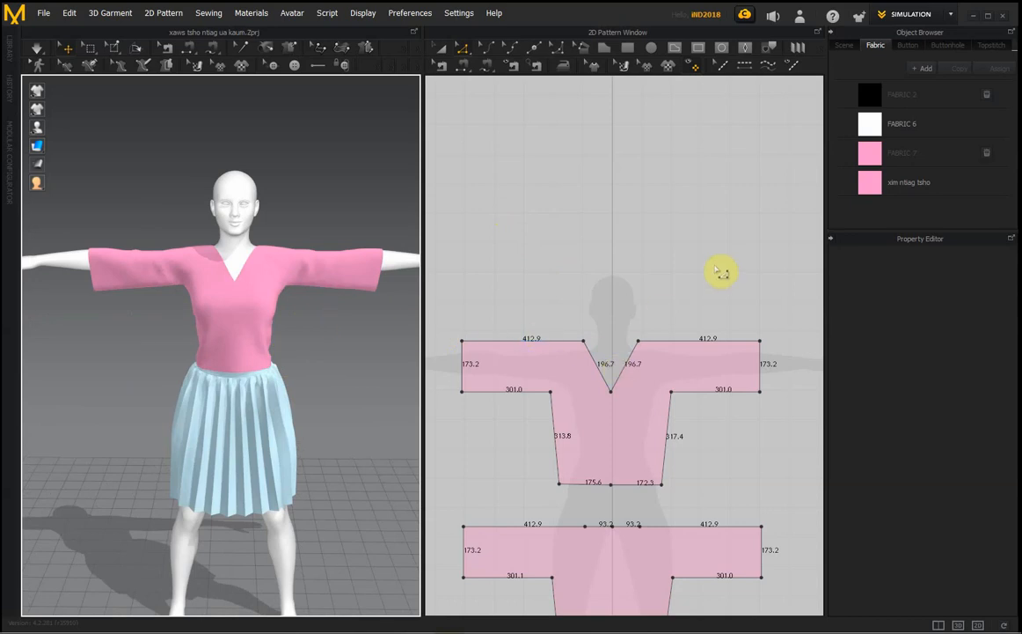
Draw a straight internal line on the front bodice pattern from the V-neck point to the right hem corner
scroll(722, 272, down, 8)
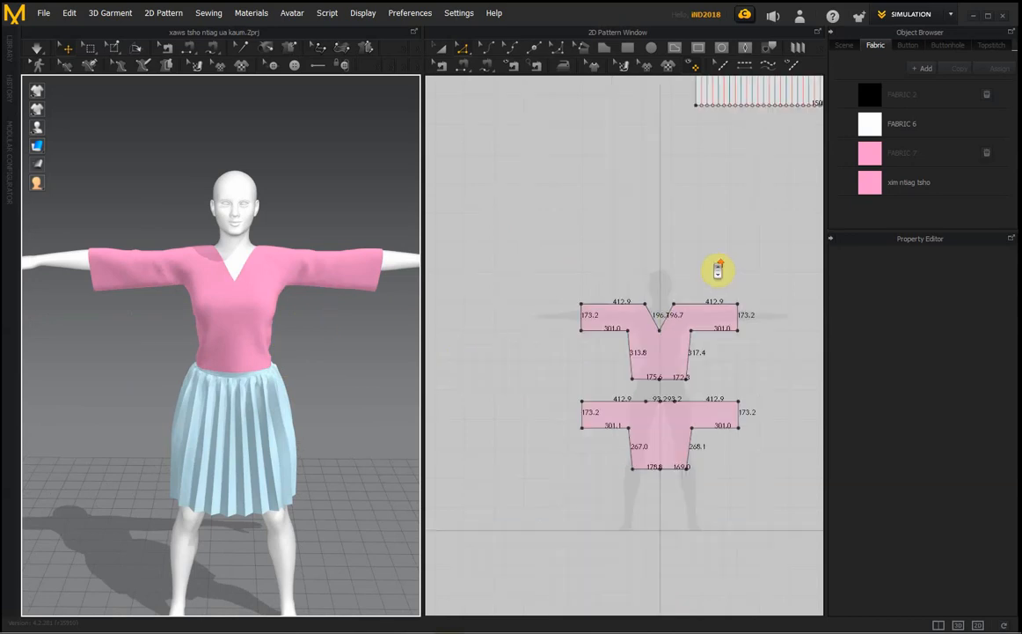
right_click(614, 277)
click(356, 363)
mouse_move(356, 362)
right_down()
mouse_move(221, 370)
mouse_move(353, 361)
mouse_move(359, 348)
right_up()
scroll(719, 294, up, 7)
scroll(754, 269, up, 2)
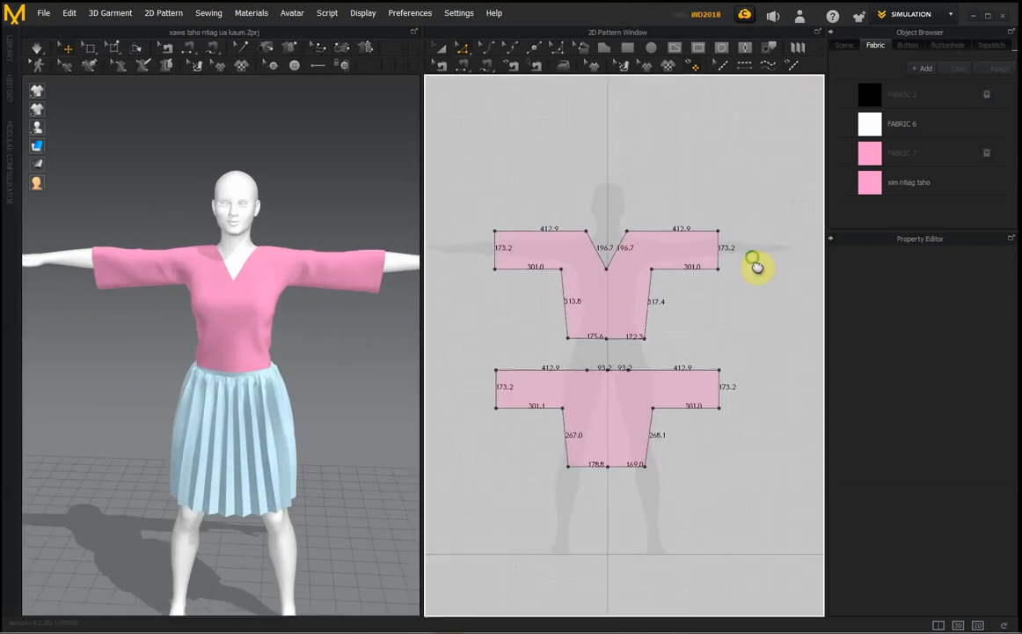
scroll(634, 292, up, 1)
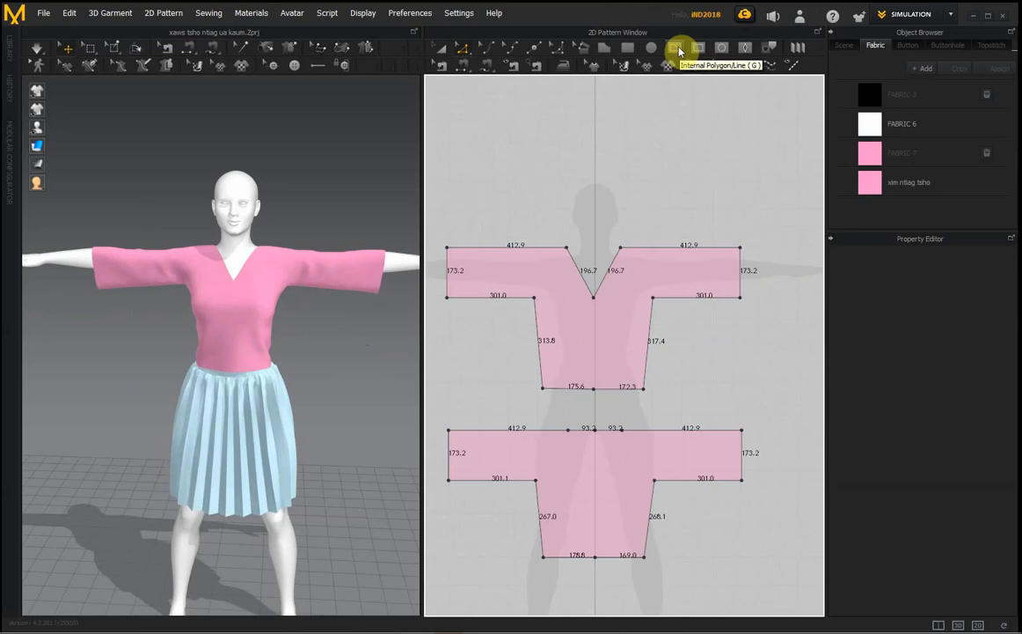
click(677, 50)
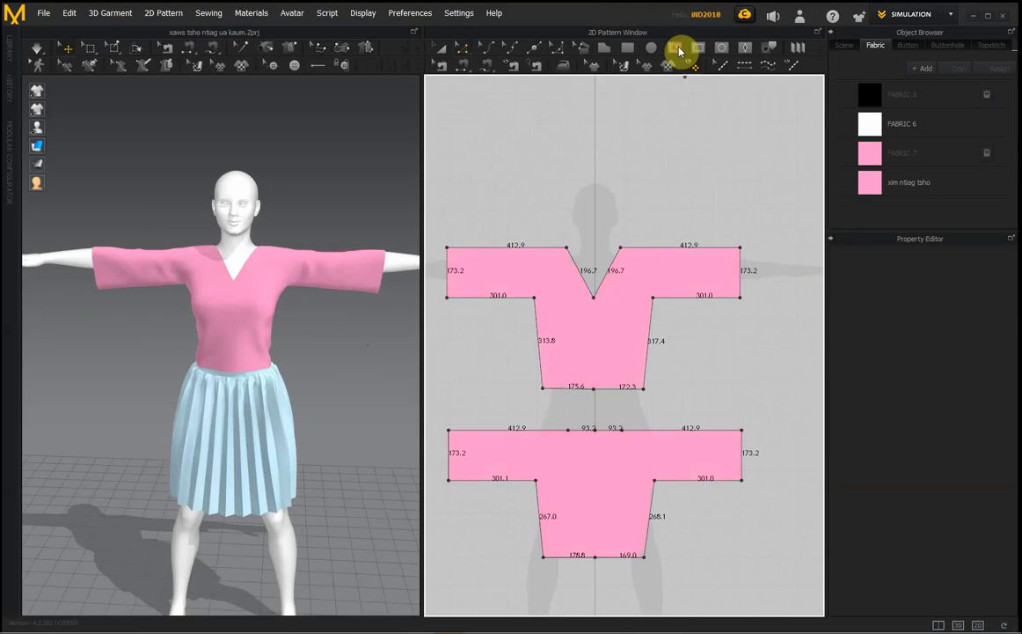
click(595, 297)
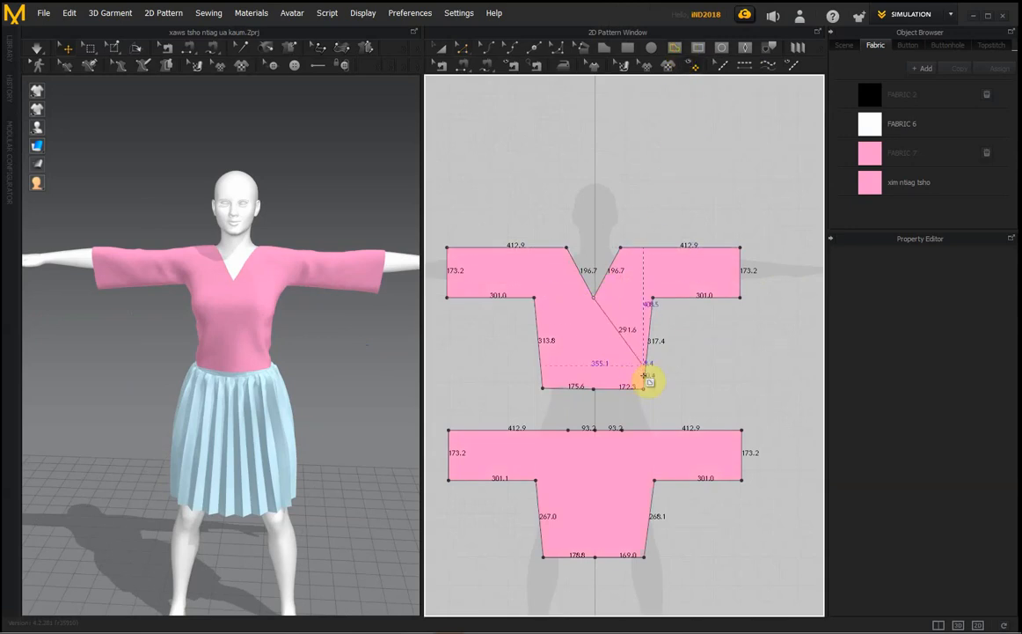
click(643, 387)
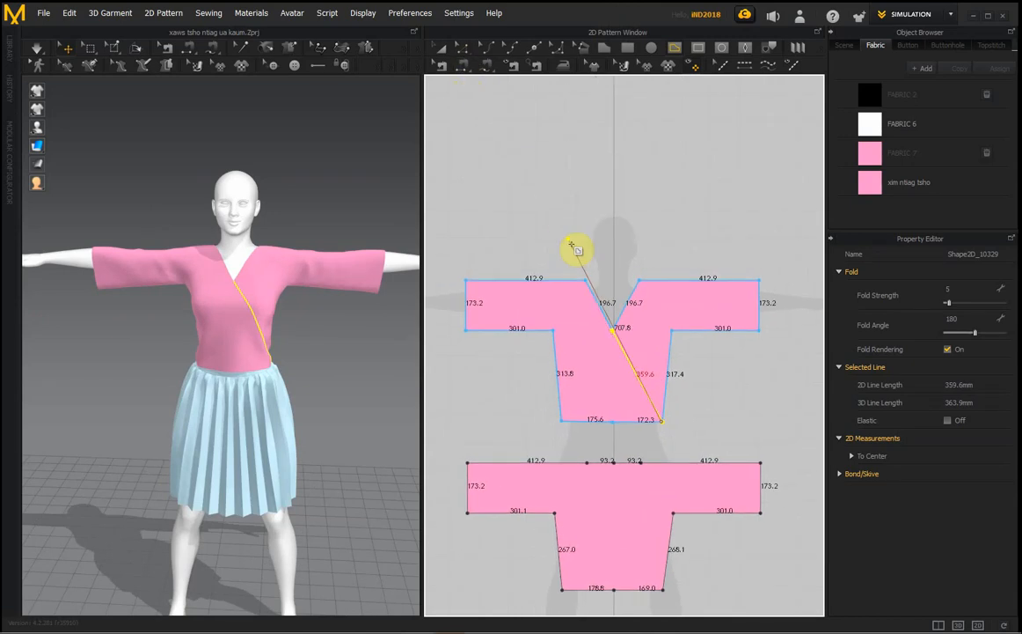
Cut & Sew the front bodice along the diagonal internal line, splitting it into two pieces
click(465, 53)
scroll(721, 414, up, 4)
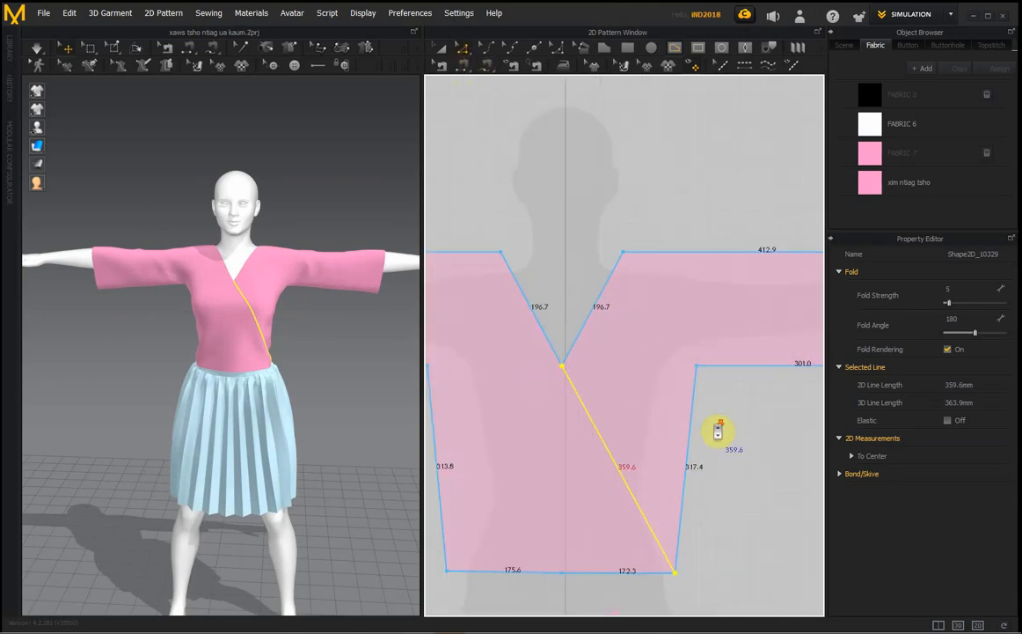
right_drag(731, 434, 704, 331)
scroll(727, 339, down, 2)
click(729, 346)
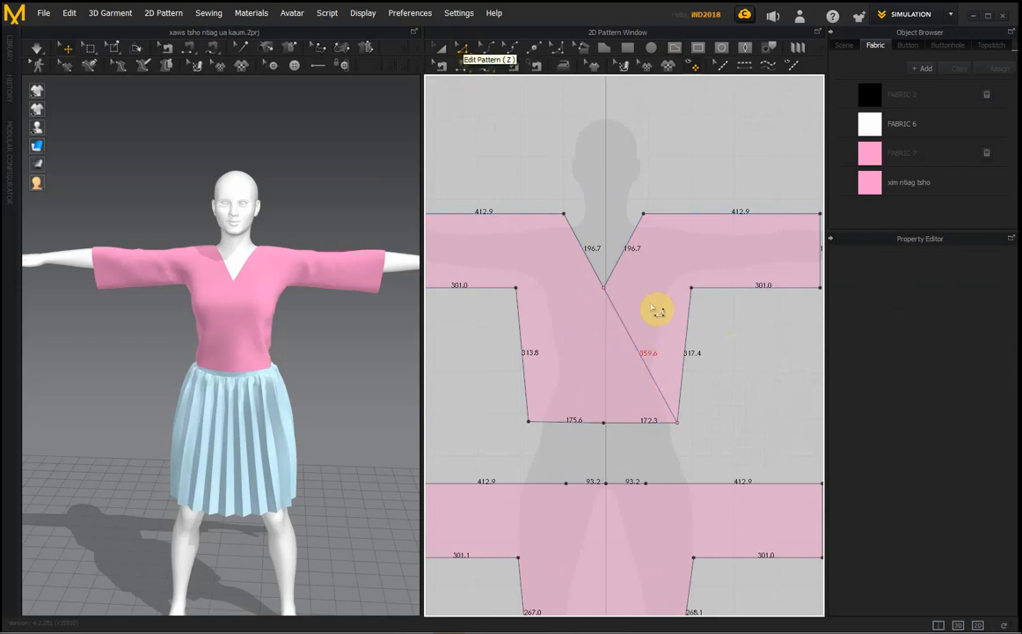
click(636, 345)
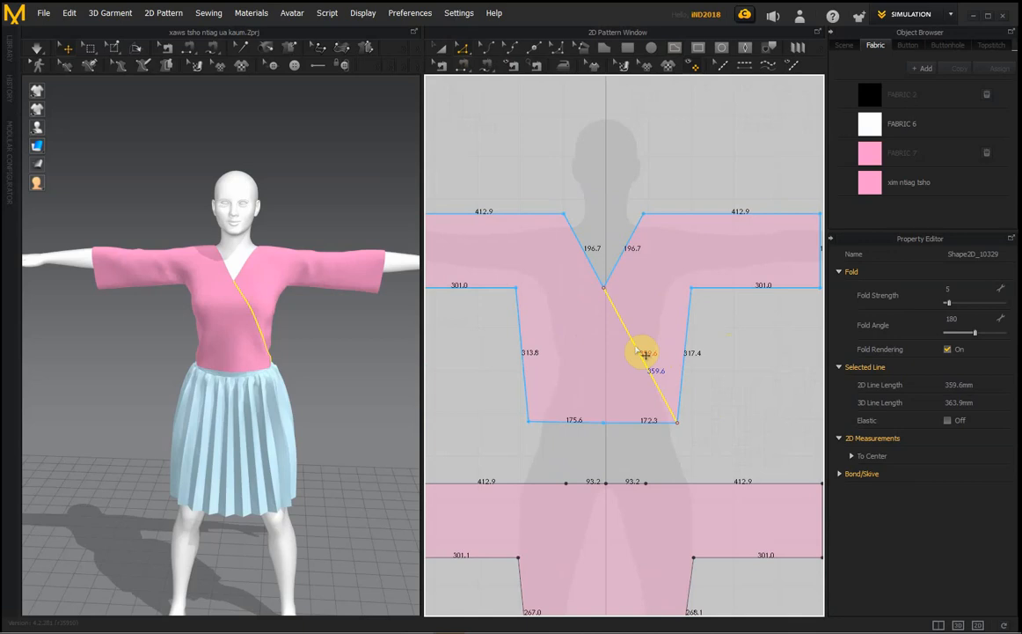
right_click(637, 350)
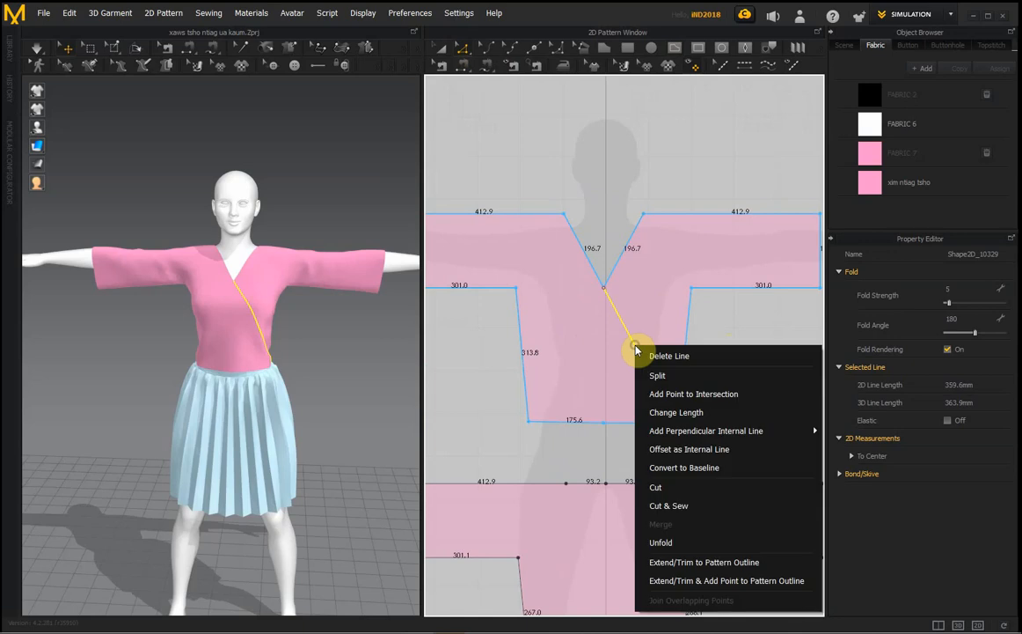
click(712, 508)
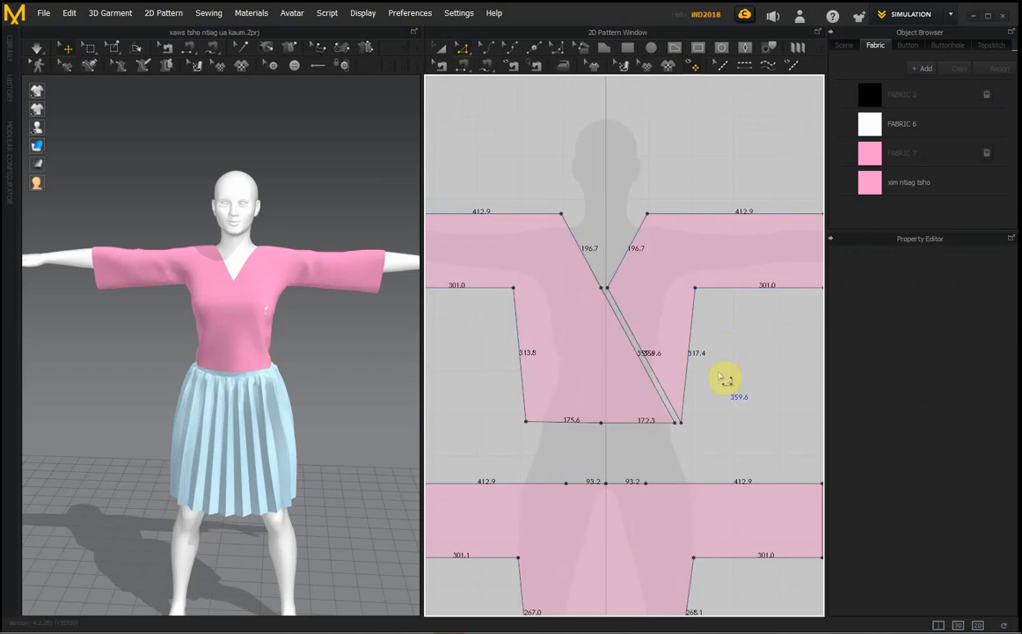
Offset the left front piece's neckline and diagonal cut edge together as one extended internal line at 50 mm
click(463, 49)
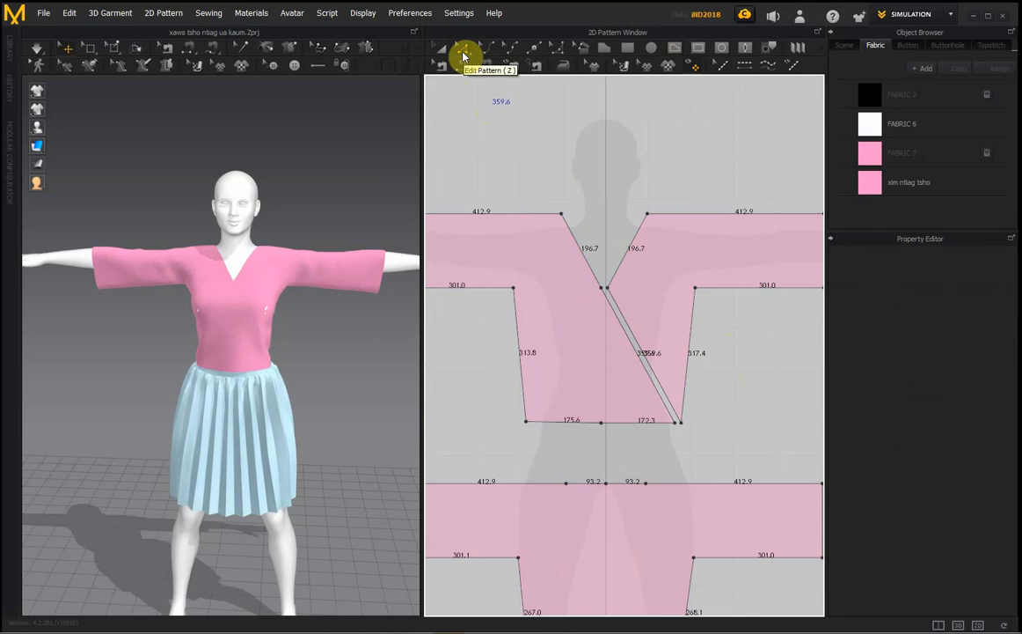
click(587, 256)
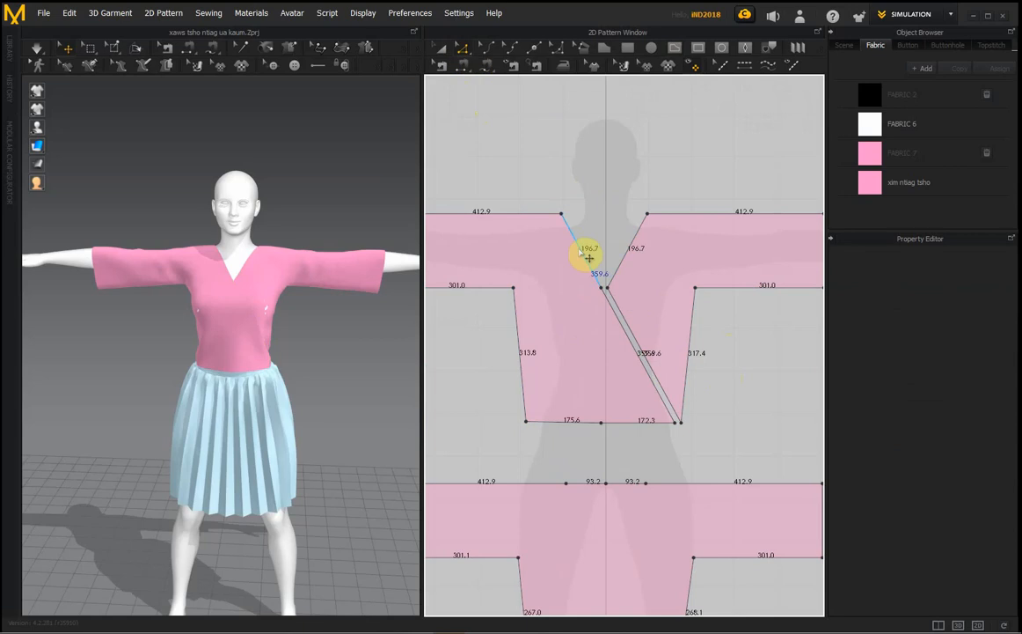
shift+click(620, 322)
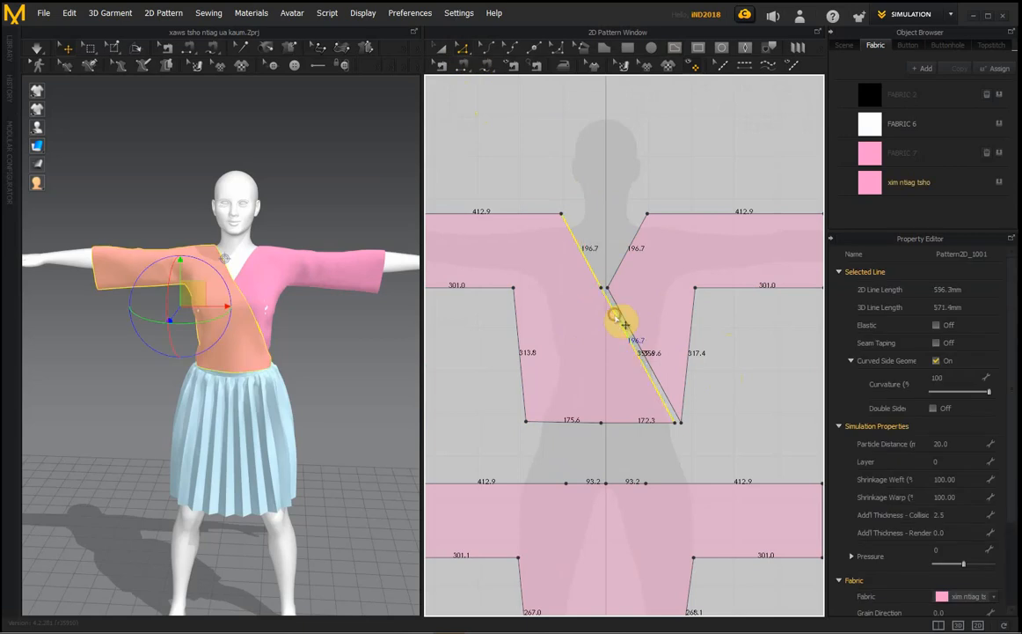
right_click(616, 319)
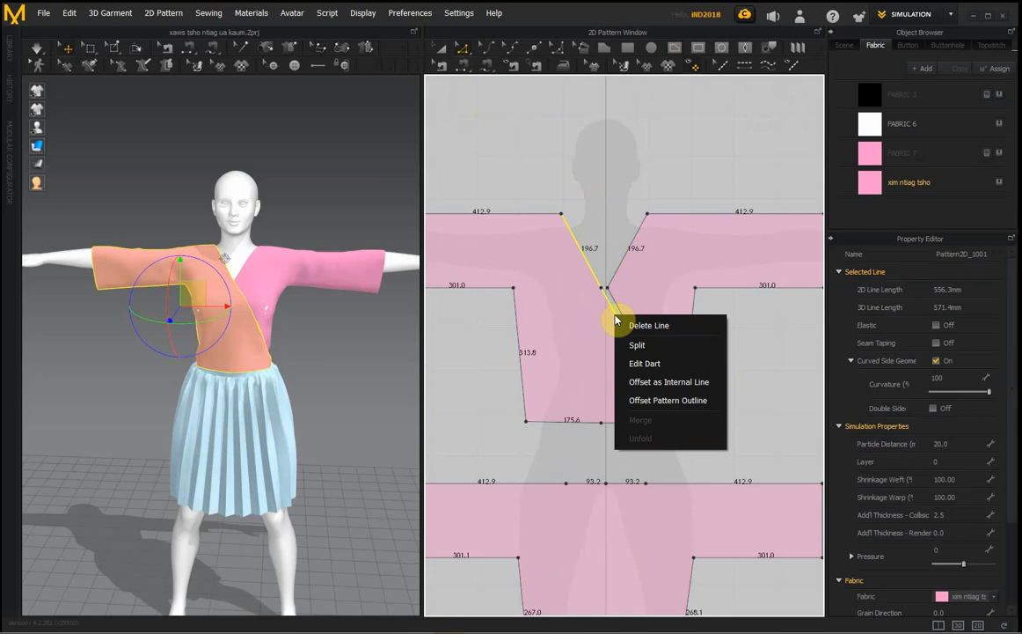
click(652, 381)
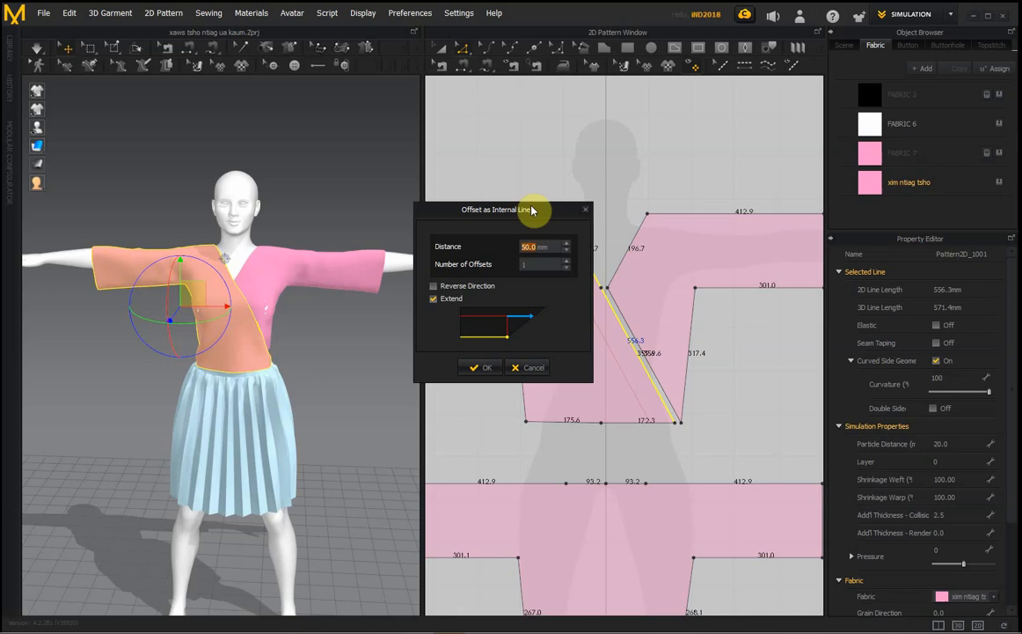
drag(526, 210, 431, 213)
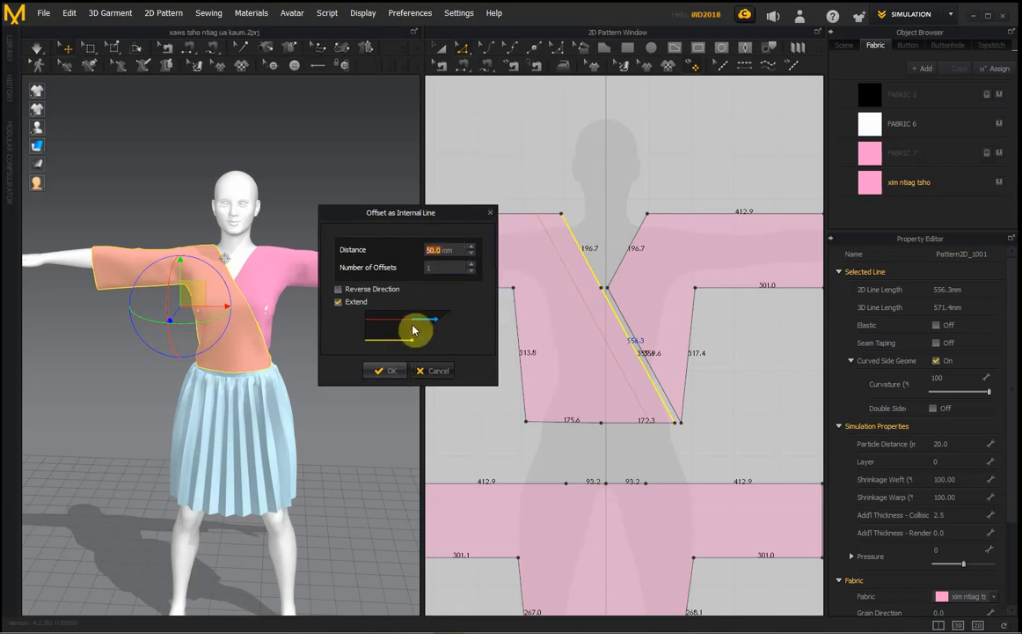
click(394, 371)
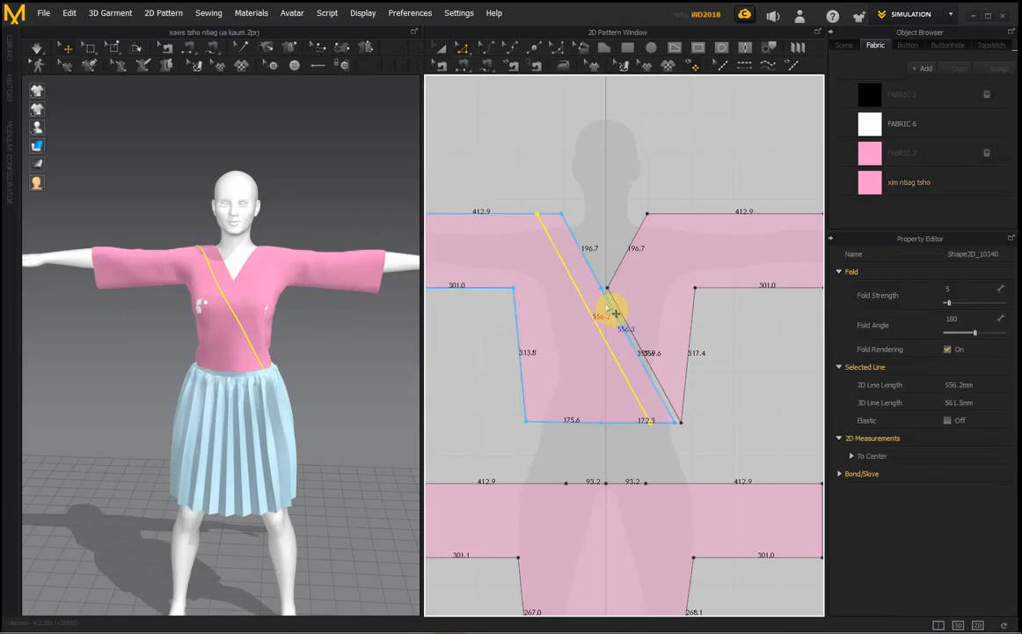
Offset the right front piece's neckline edge as one extended internal line at 50 mm
click(627, 249)
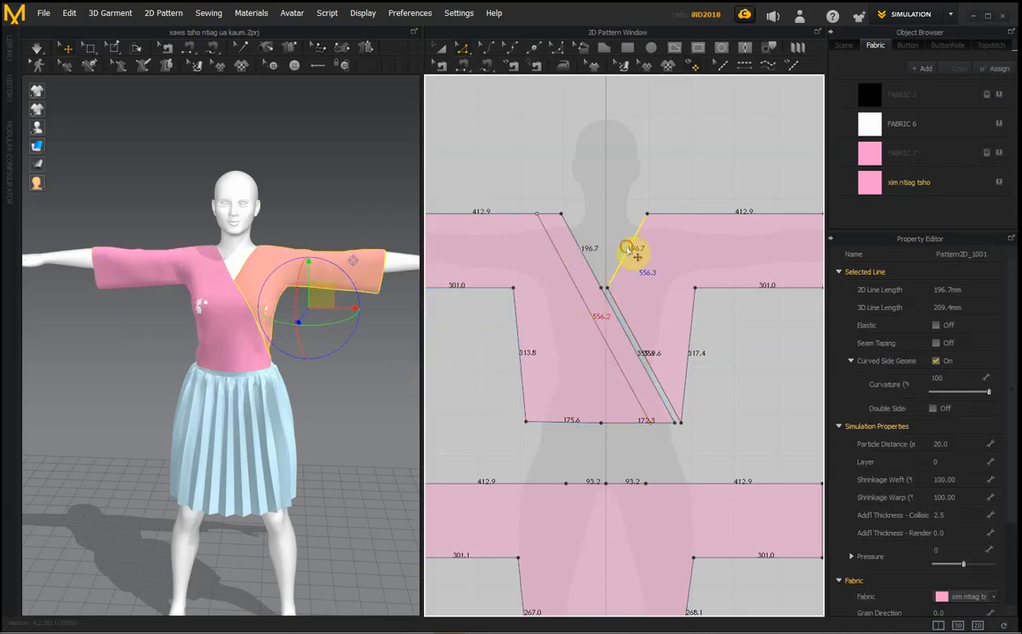
right_click(634, 256)
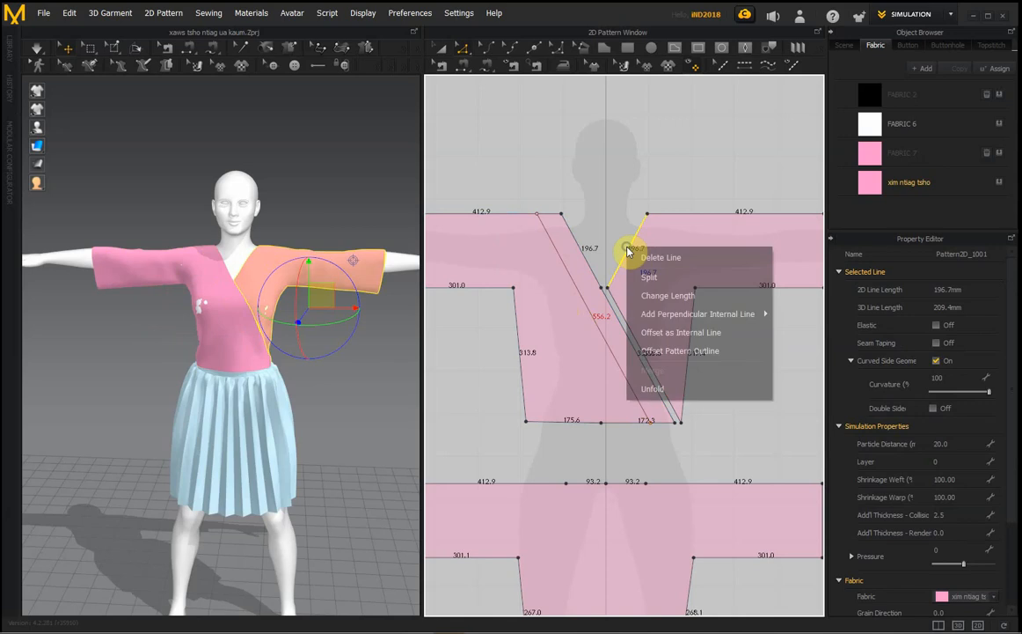
click(684, 331)
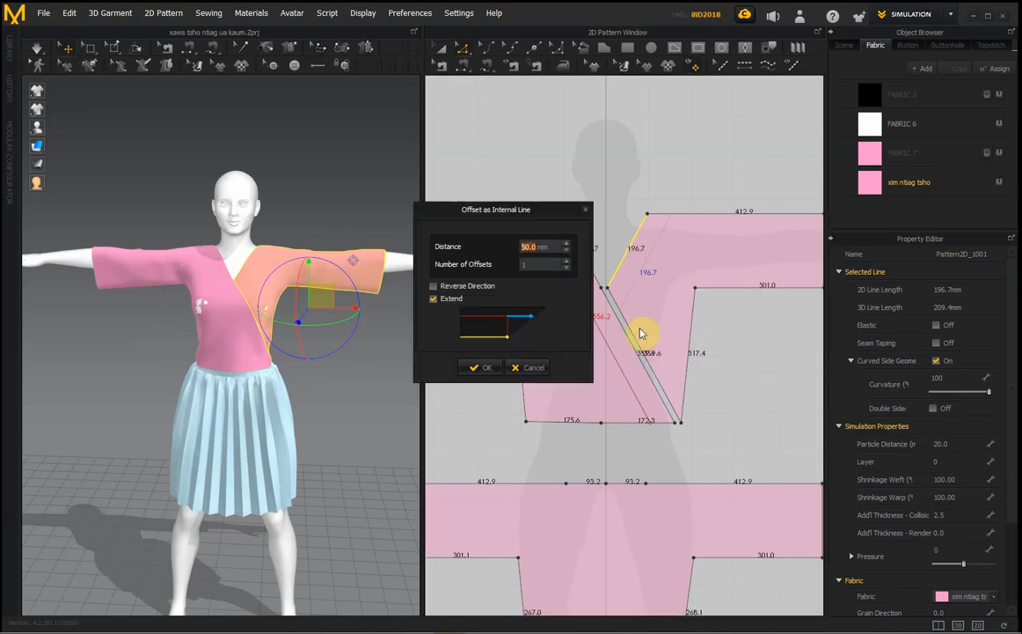
click(486, 368)
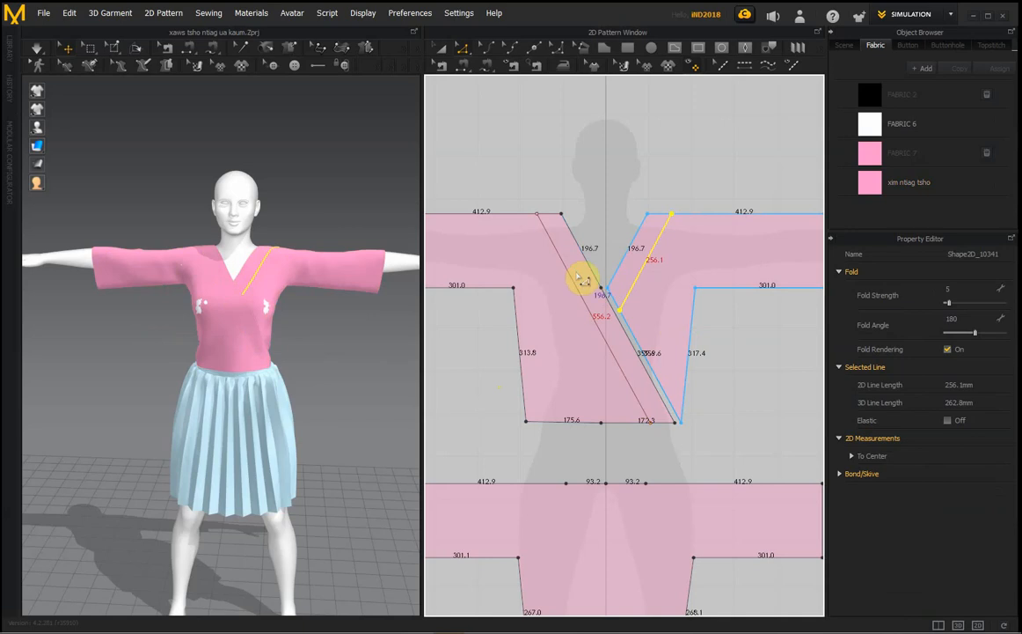
Split the long diagonal internal line on the left front piece uniformly into 10 segments
click(576, 284)
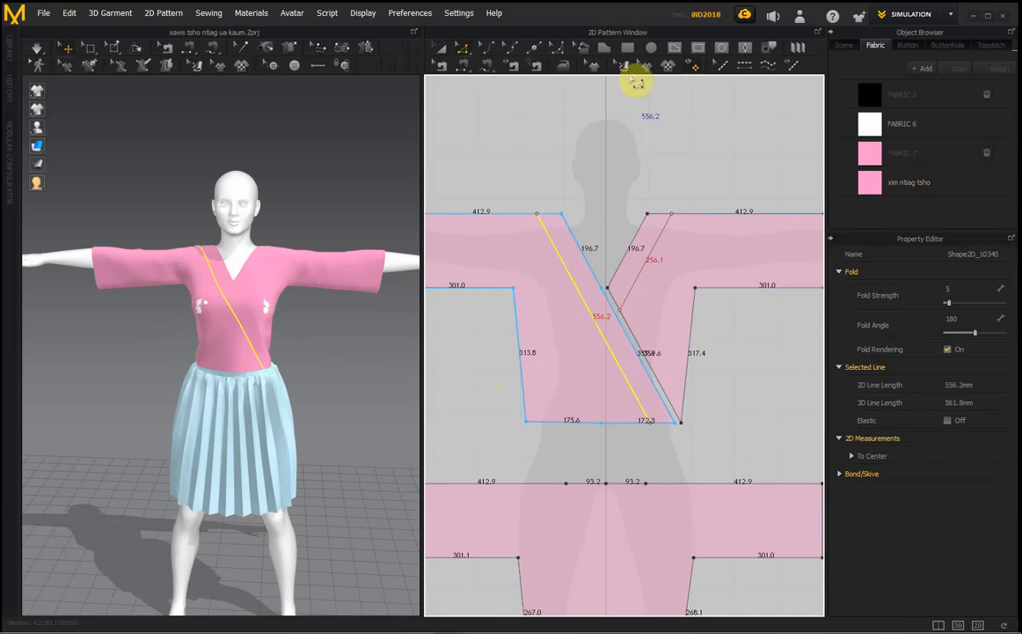
click(539, 51)
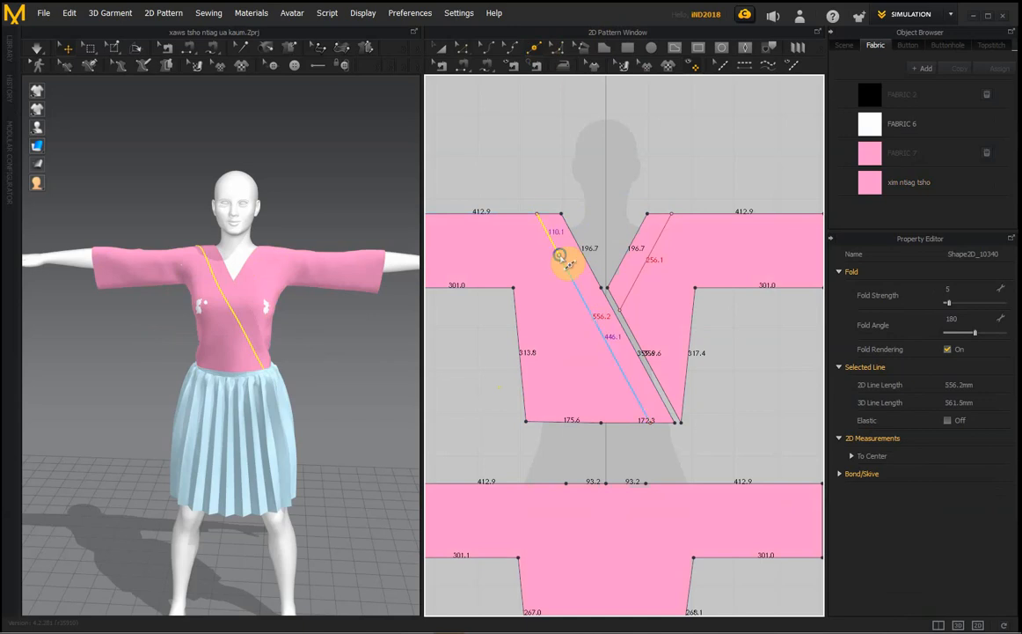
right_click(562, 258)
click(469, 342)
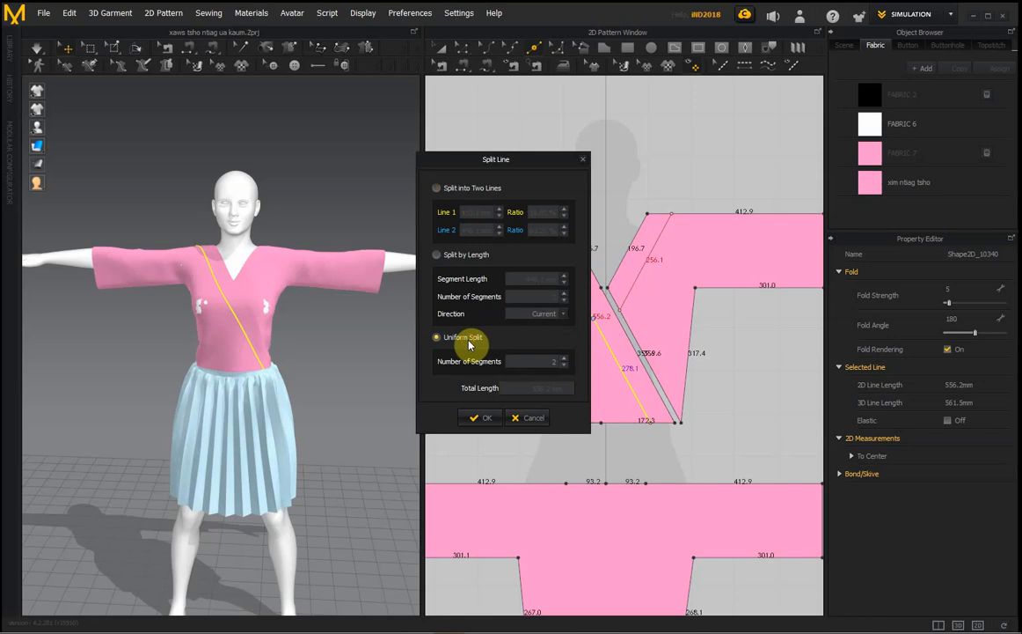
drag(499, 161, 405, 157)
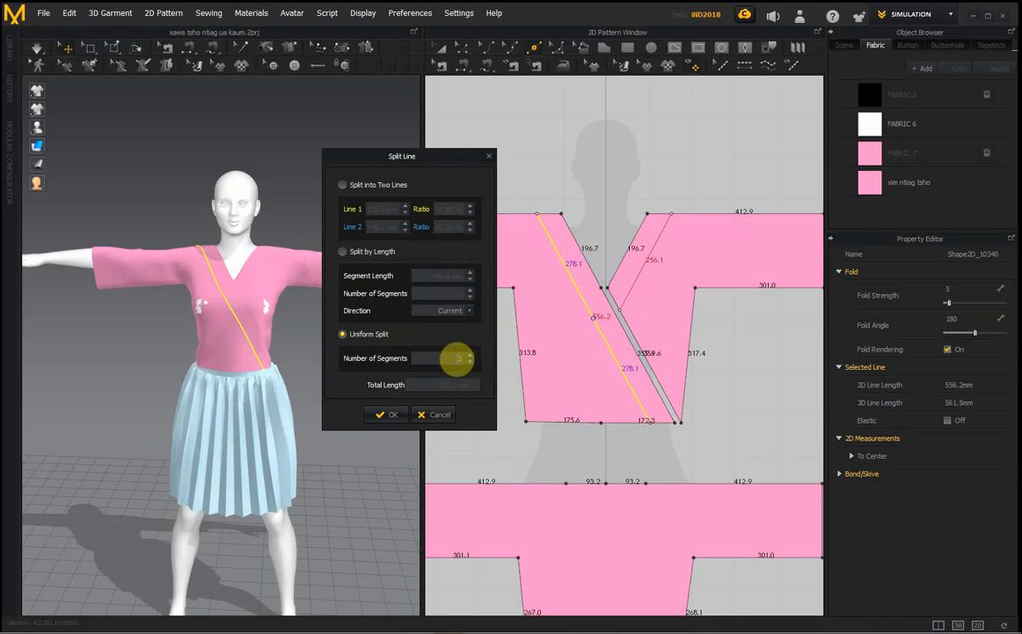
click(475, 362)
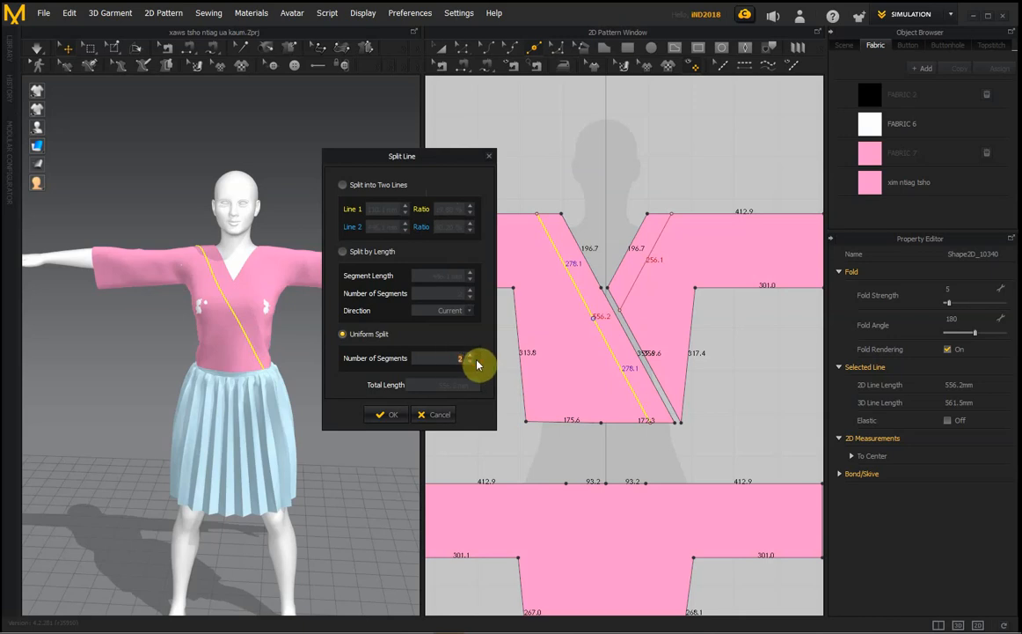
text(10)
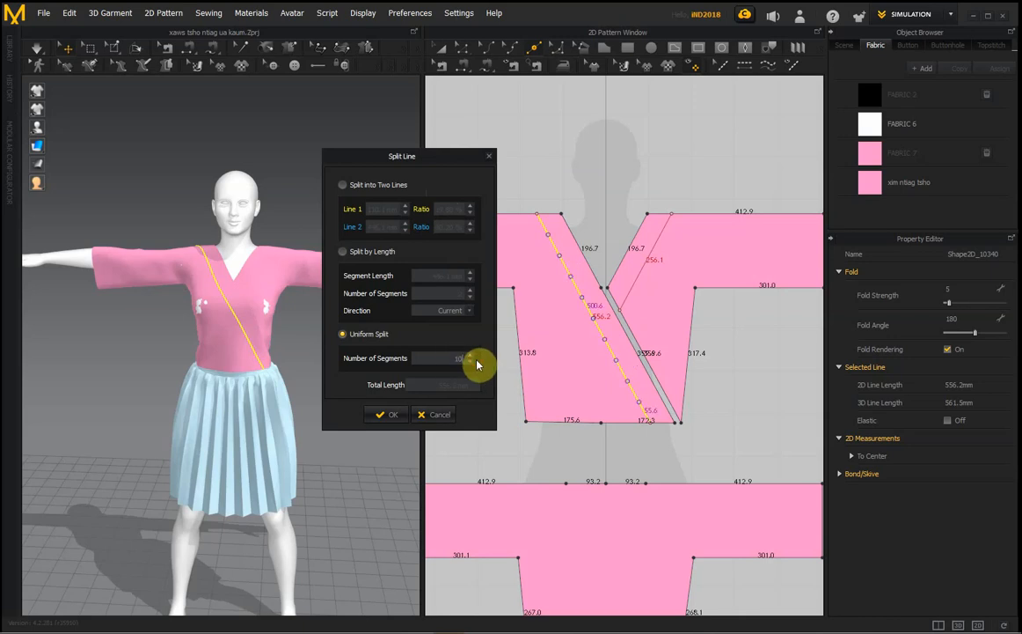
click(392, 415)
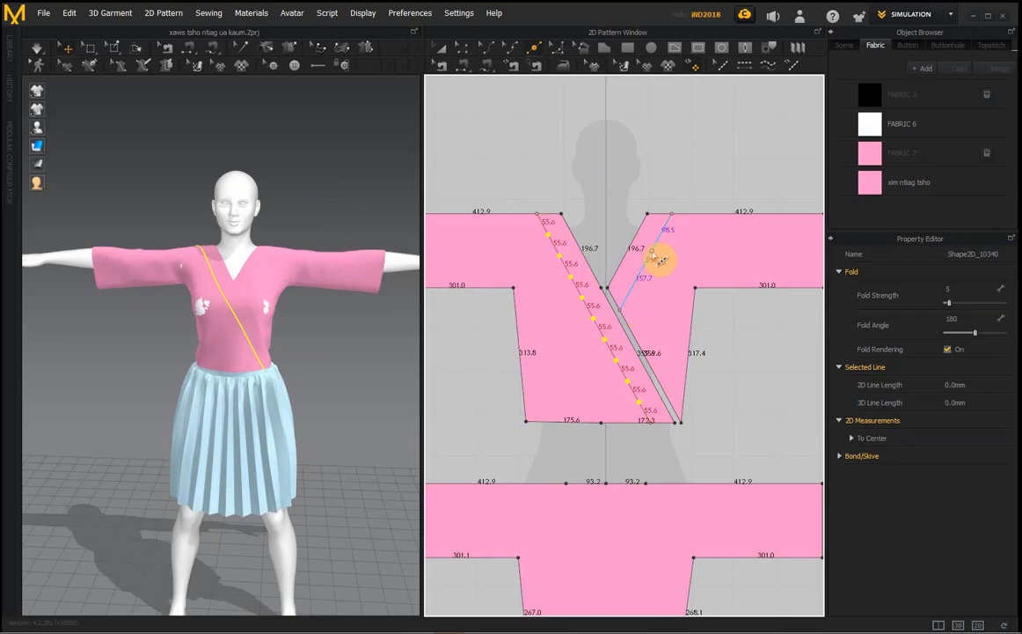
Split the short internal line along the right front neckline uniformly into 6 segments
right_click(652, 254)
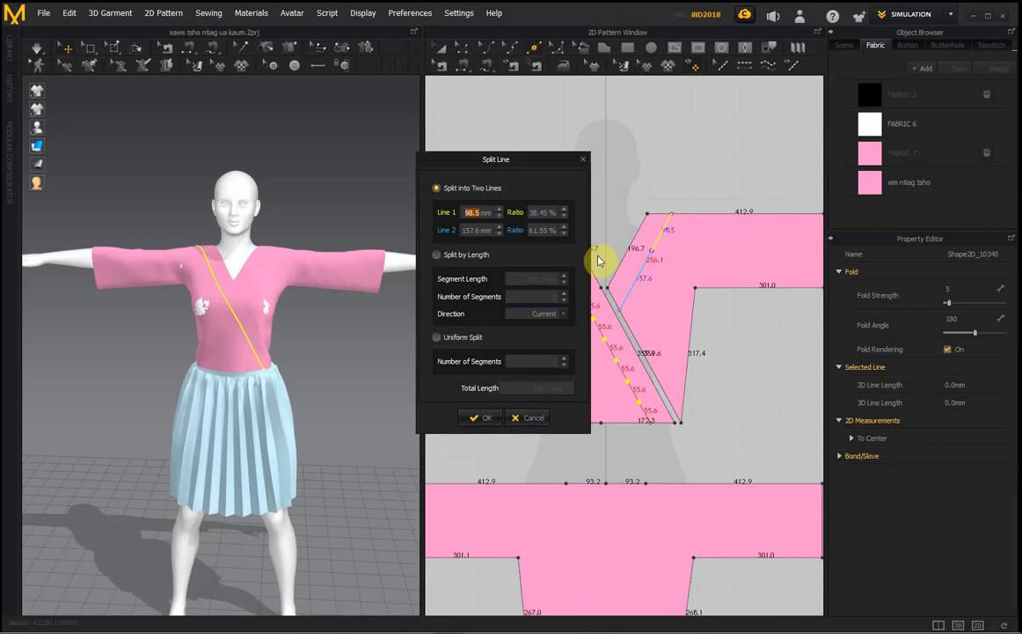
click(437, 337)
double_click(533, 356)
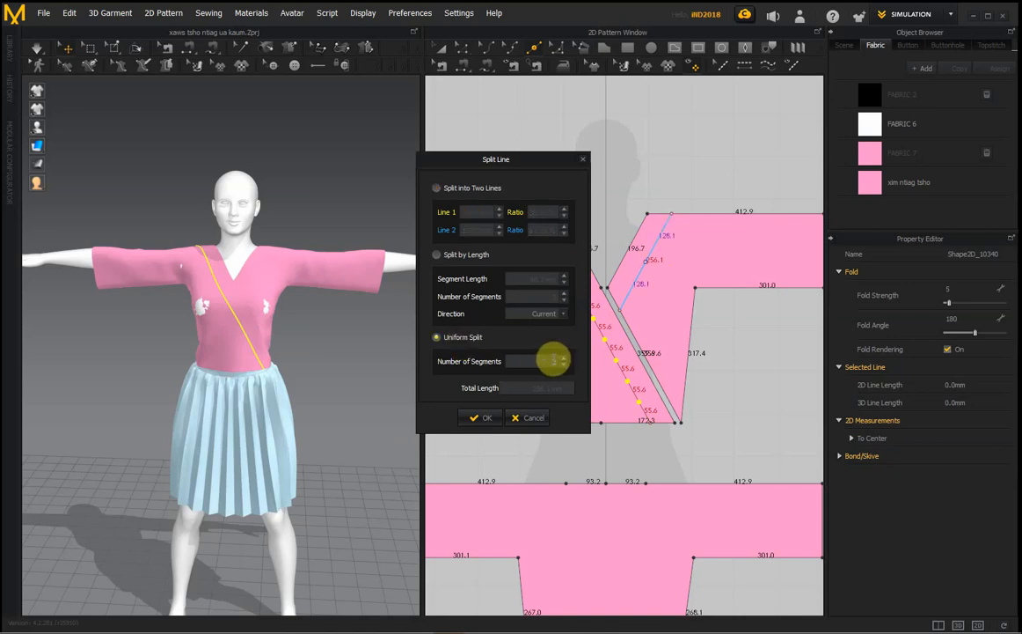
text(6)
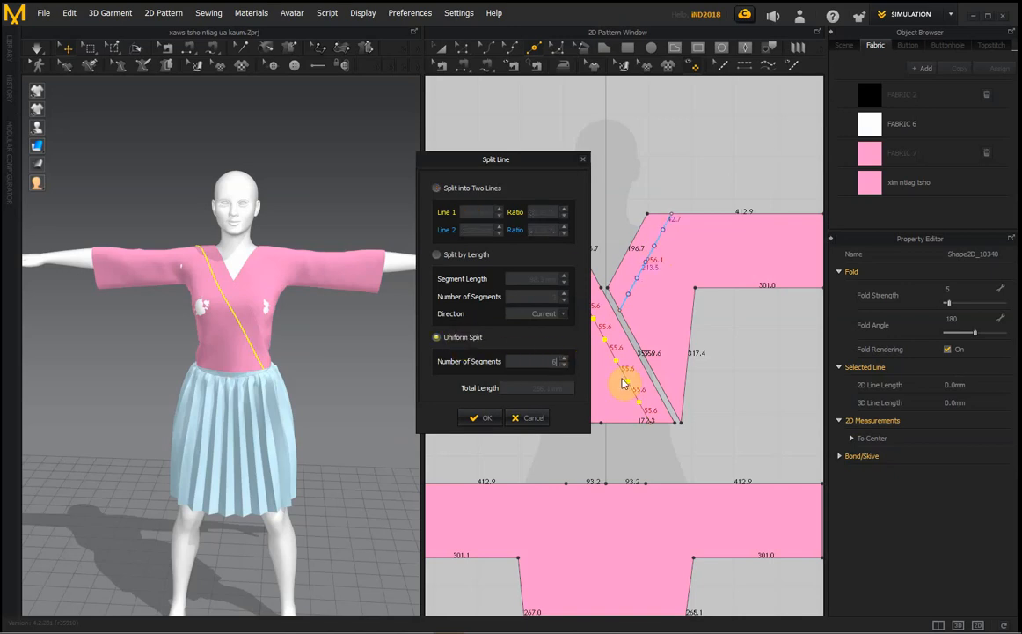
click(482, 417)
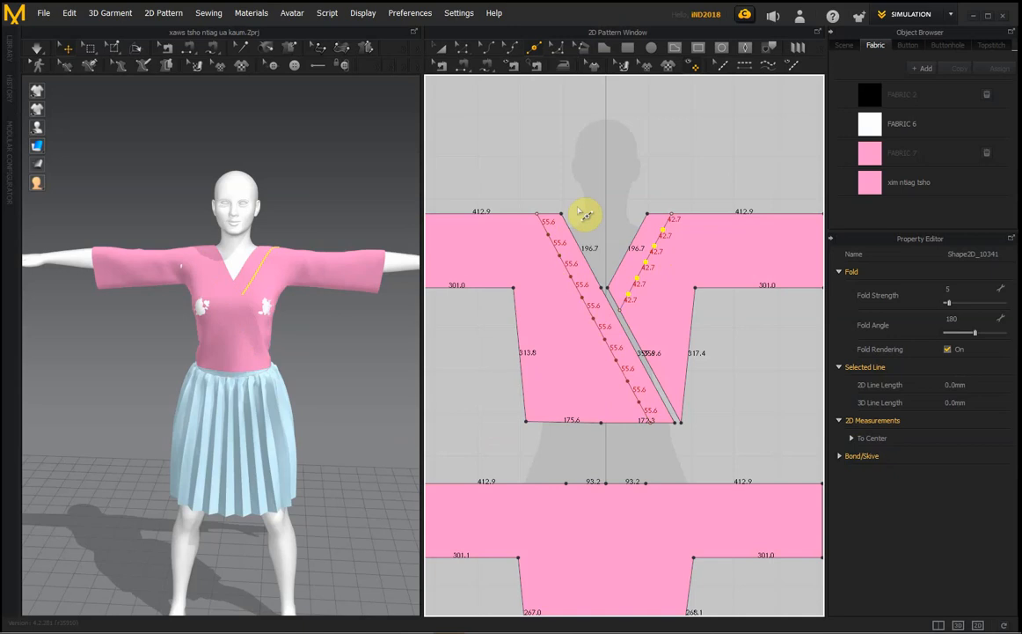
Shift five alternate division points of the left front piece's long internal line outward and slightly down to form a zigzag
click(464, 58)
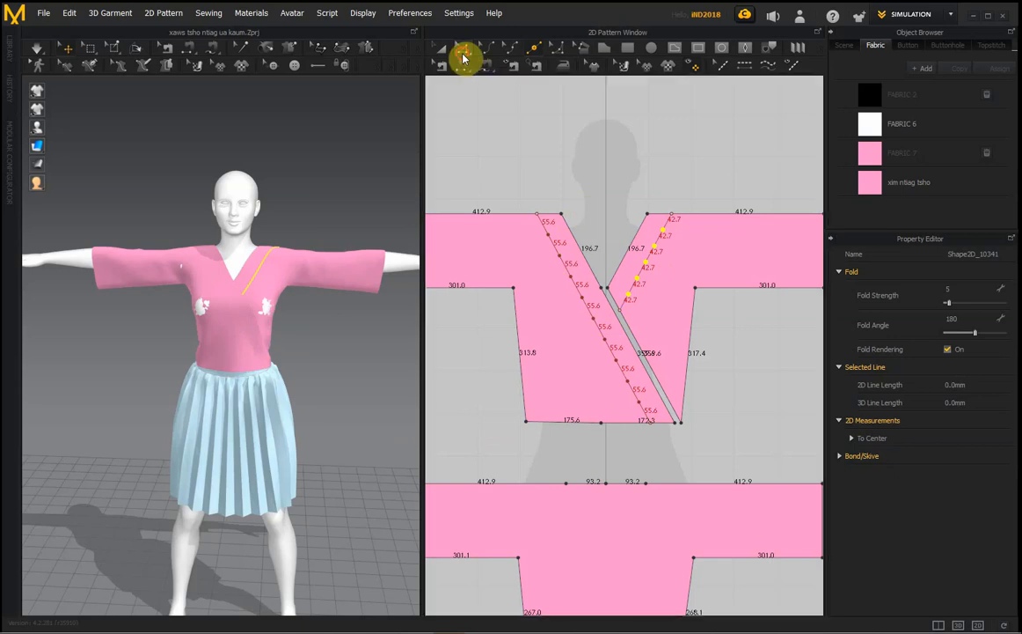
click(550, 234)
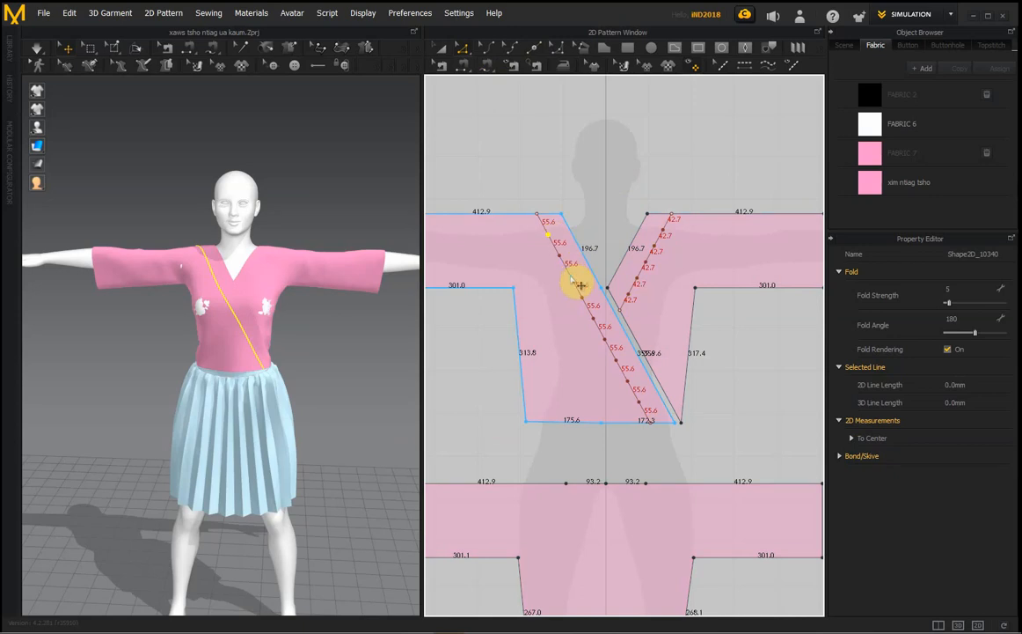
click(591, 312)
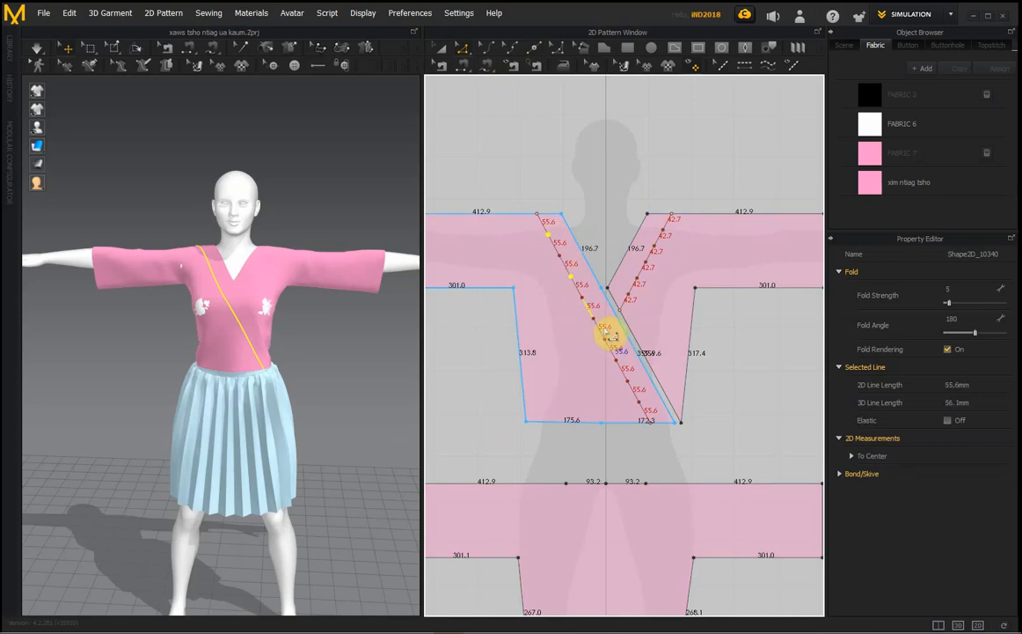
click(593, 317)
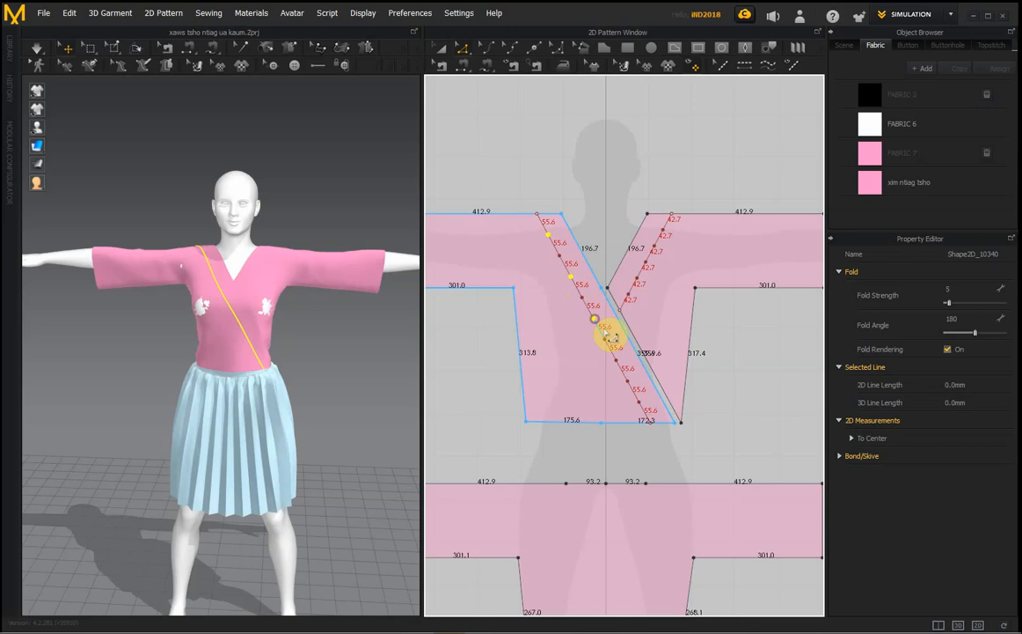
click(617, 357)
click(640, 400)
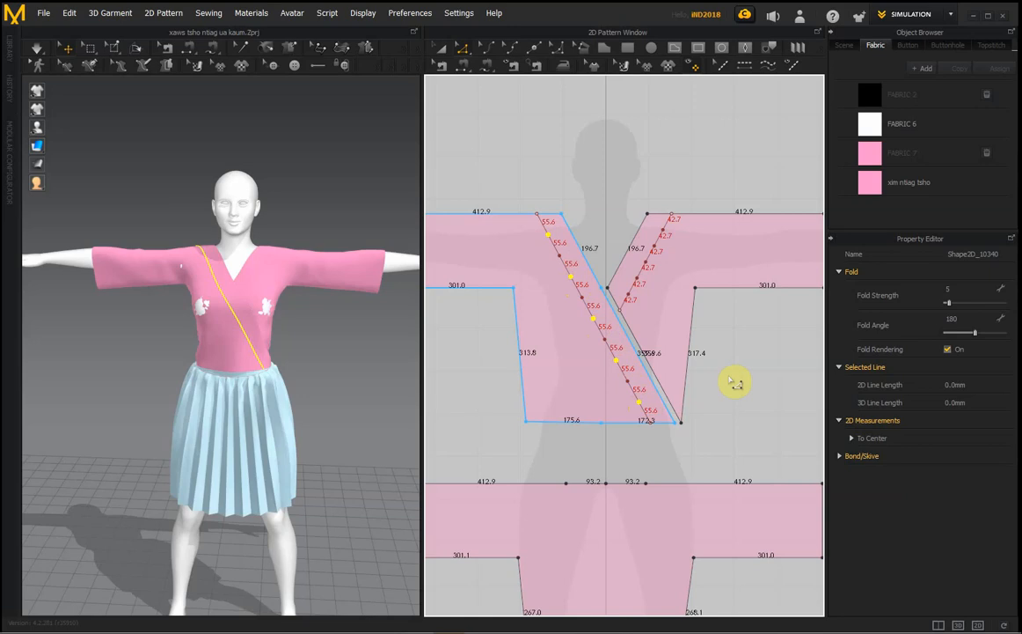
key(Left)
key(Left)
key(Left)
key(Left)
key(Left)
key(Left)
key(Left)
key(Left)
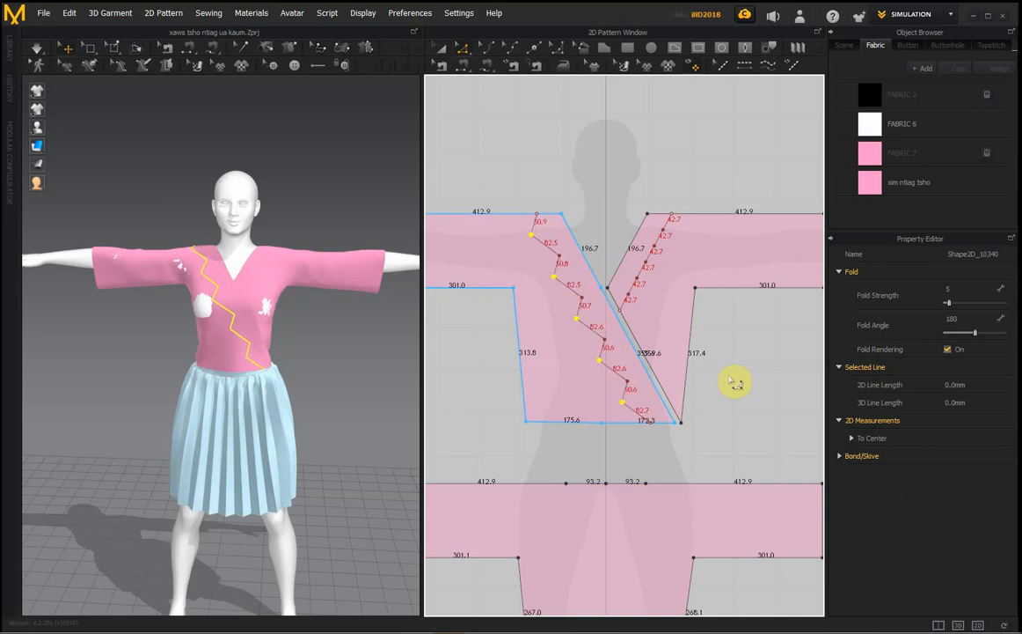
key(Left)
key(Left)
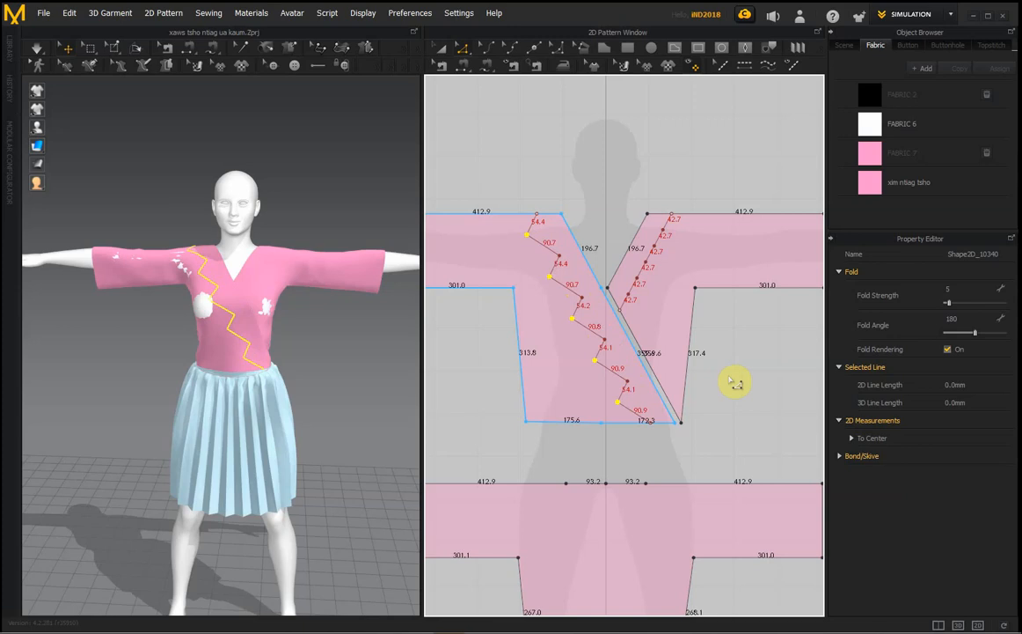
key(Down)
key(Down)
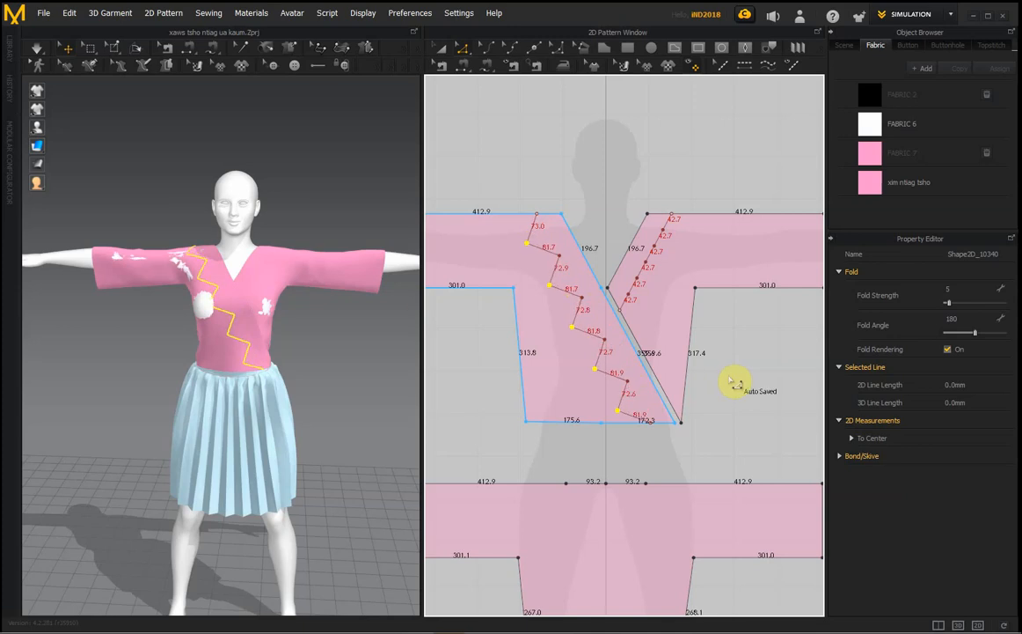
Shift three alternate division points of the right front piece's short internal line outward and slightly down to form a matching zigzag
click(667, 235)
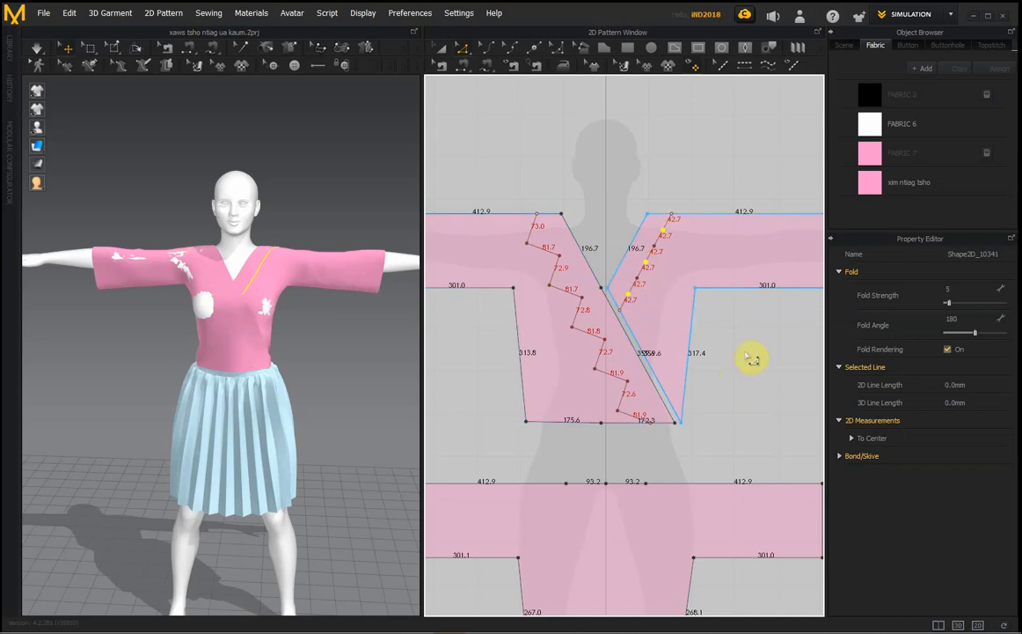
key(Right)
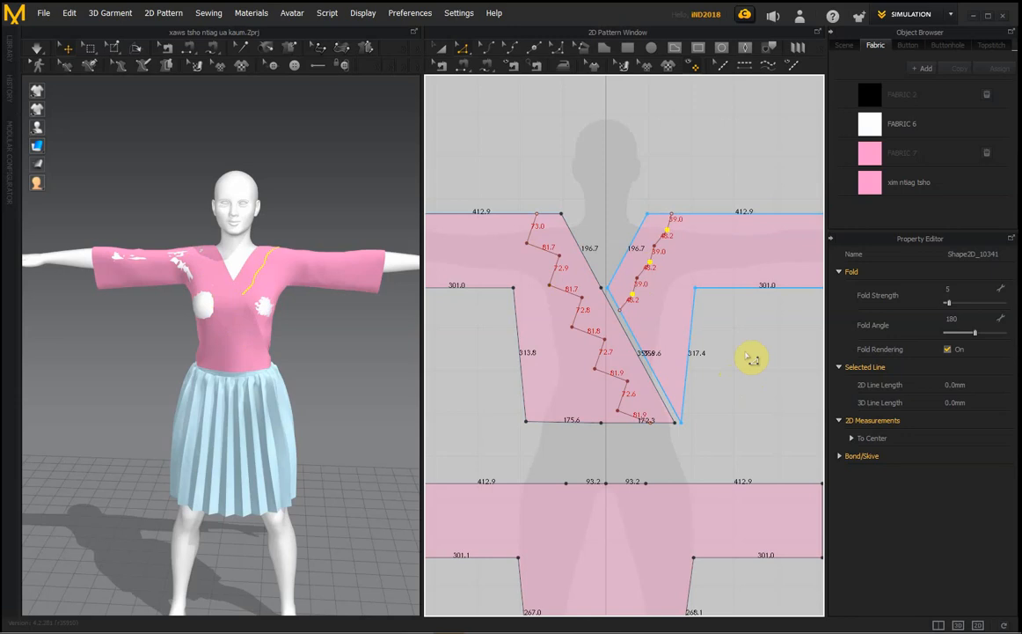
key(Right)
key(Right)
key(Right)
key(Right)
key(Right)
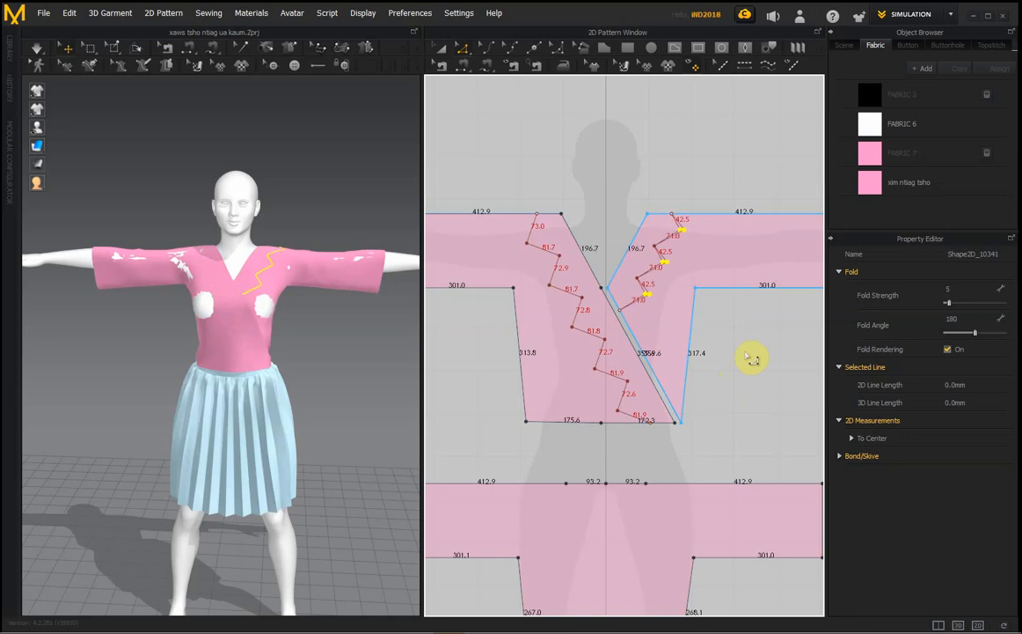
key(Right)
key(Right)
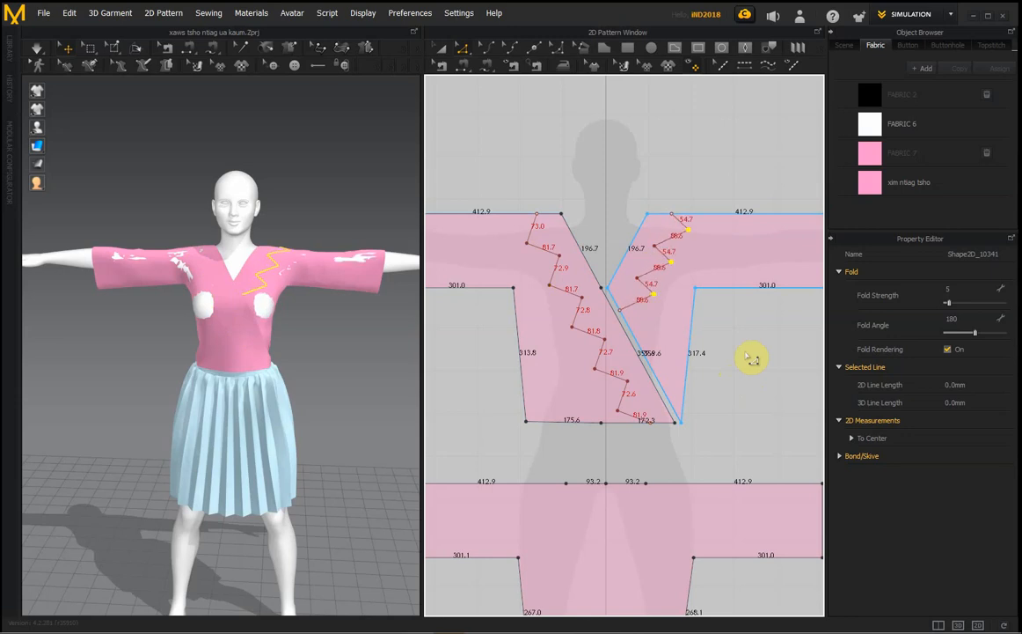
key(Right)
key(Right)
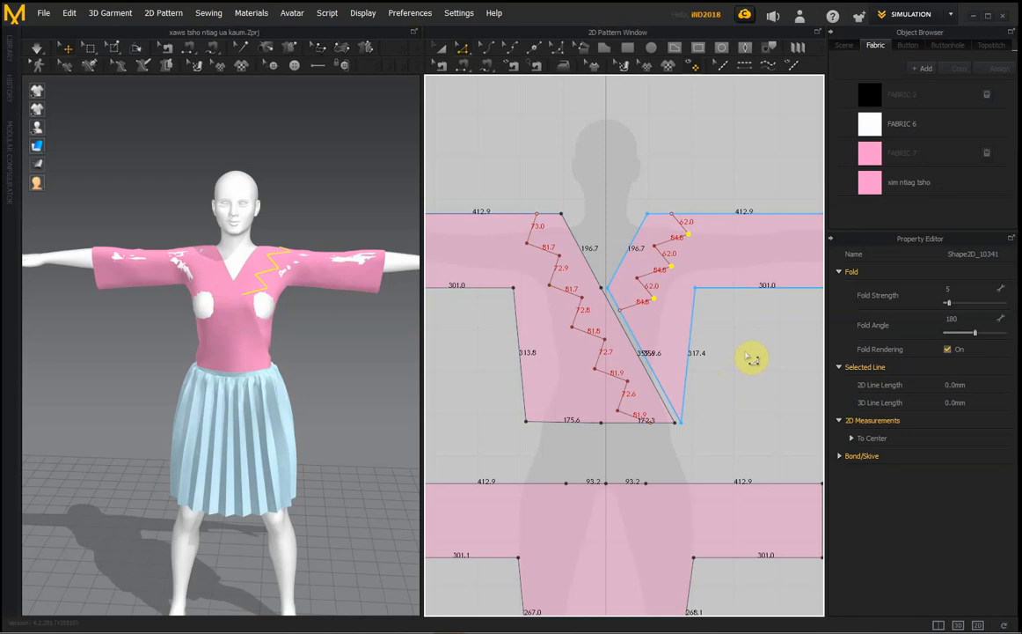
key(Left)
key(Left)
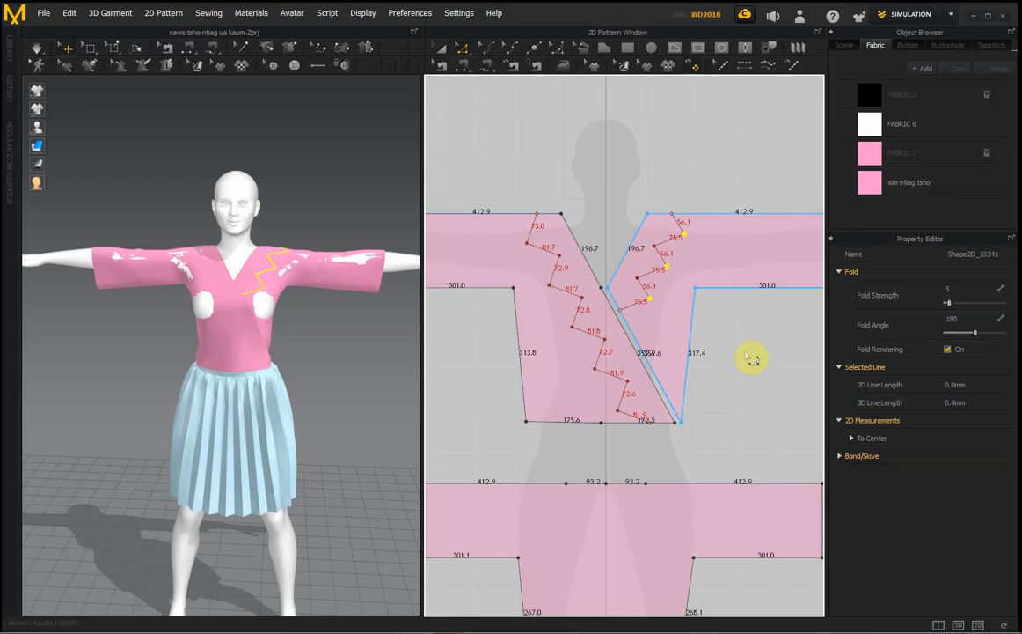
click(746, 356)
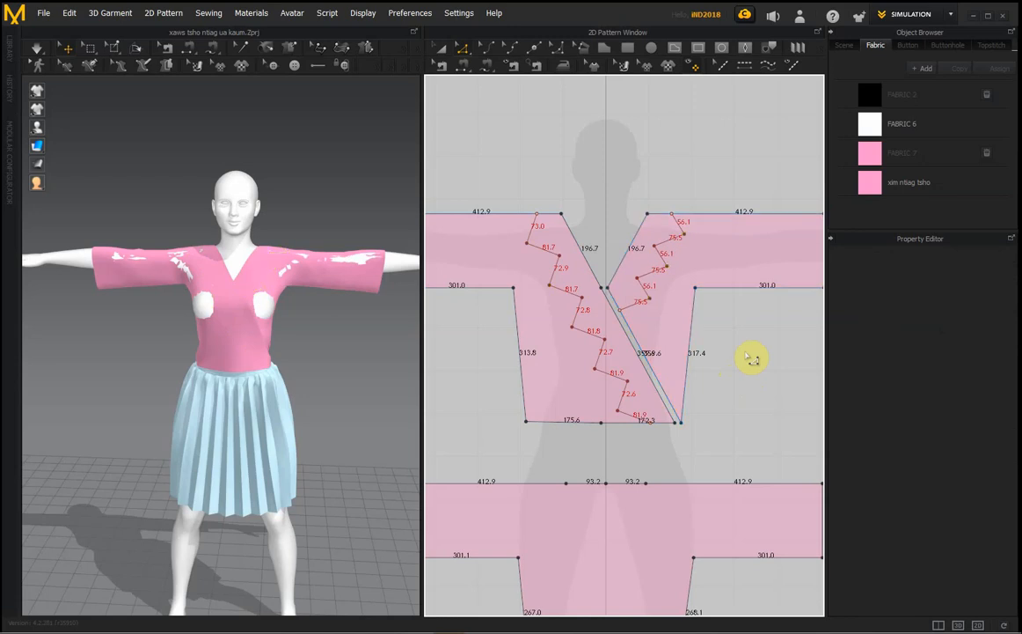
Cut and sew both front pieces along their zigzag internal lines
click(439, 51)
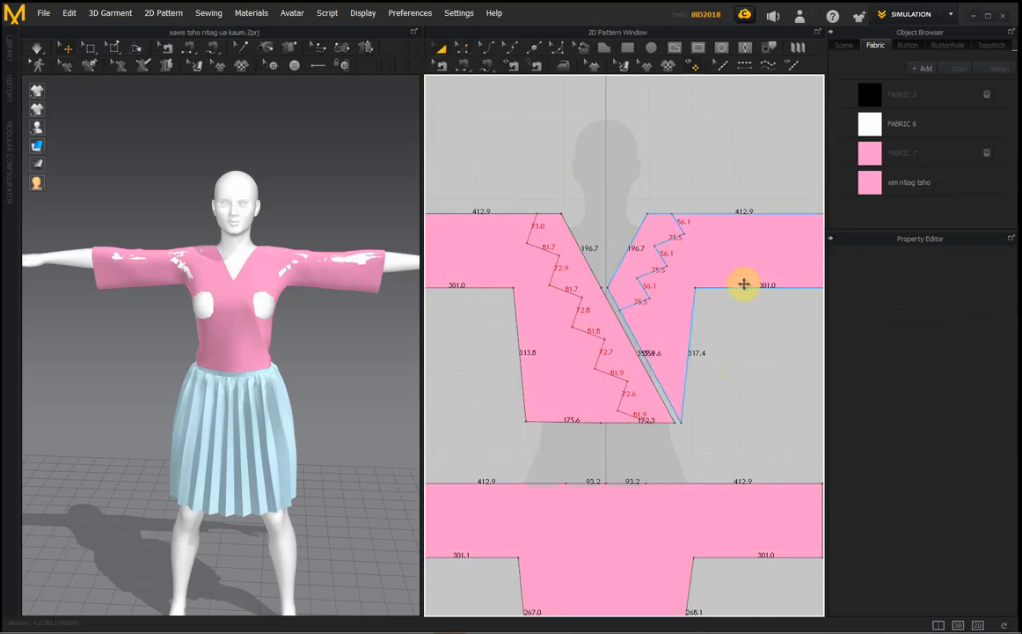
click(649, 292)
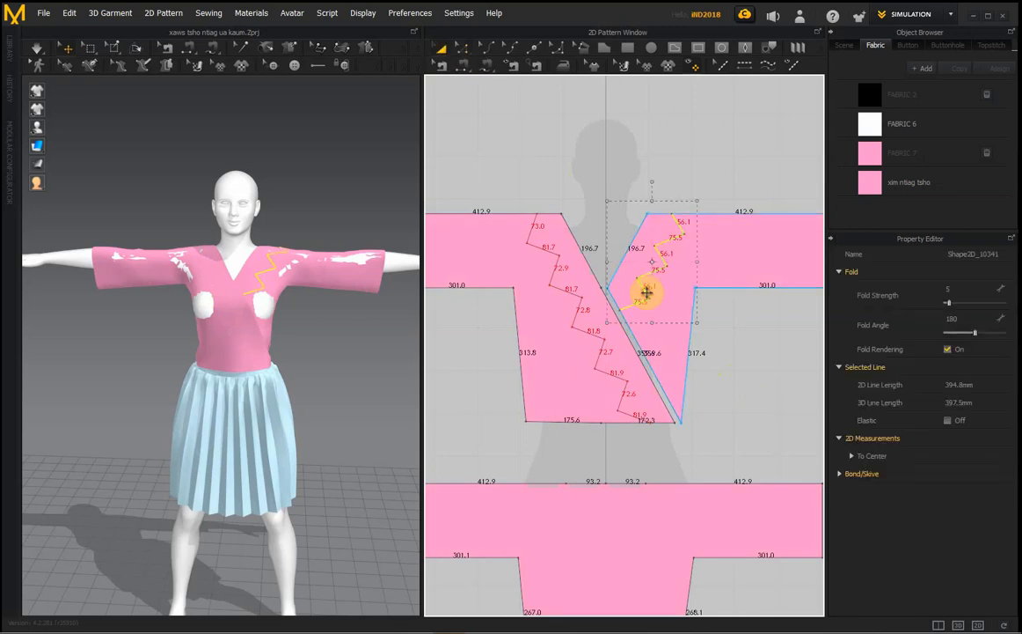
shift+click(574, 322)
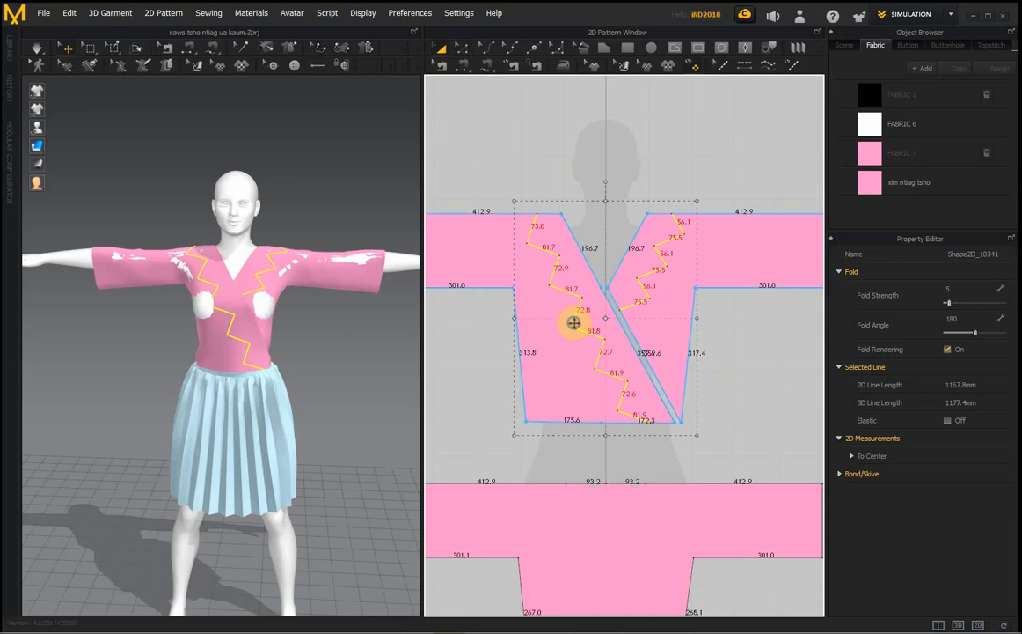
right_click(574, 323)
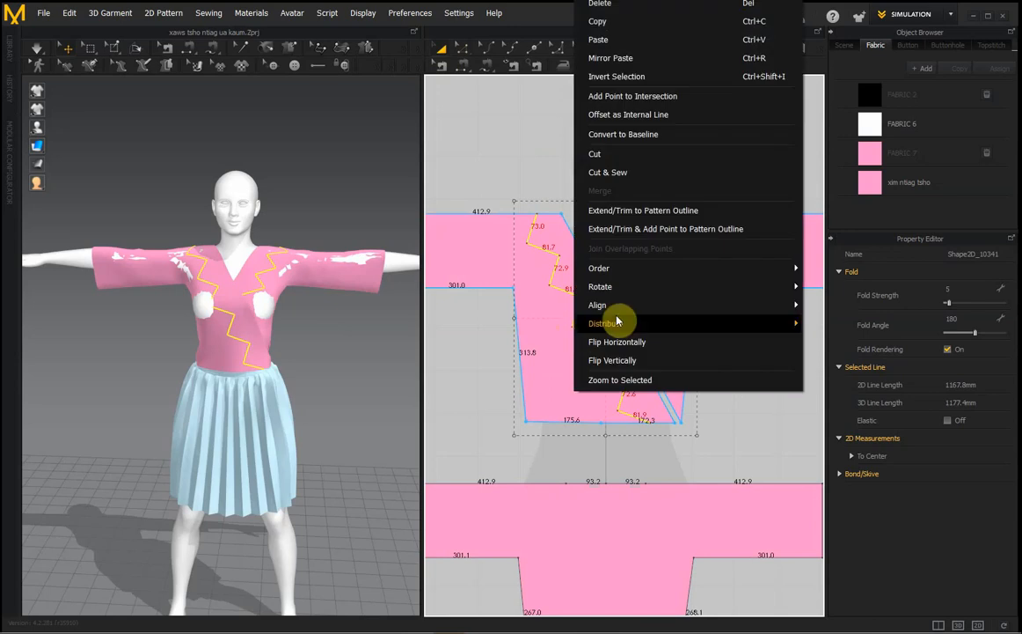
click(673, 174)
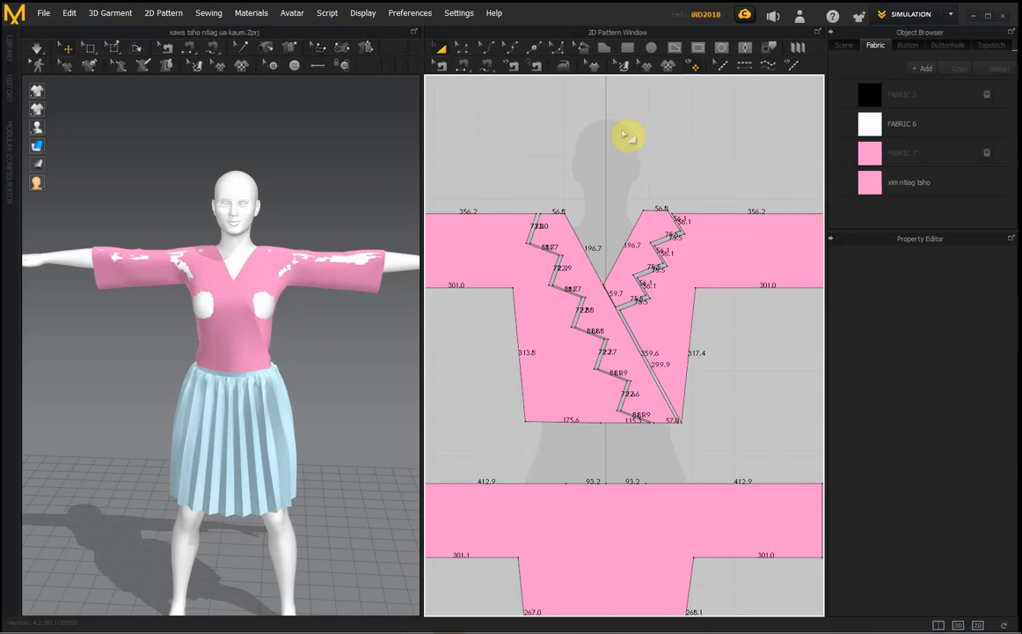
Assign FABRIC 2 to the two outer front pieces and the back piece, leaving the zigzag neckline panels pink
click(915, 106)
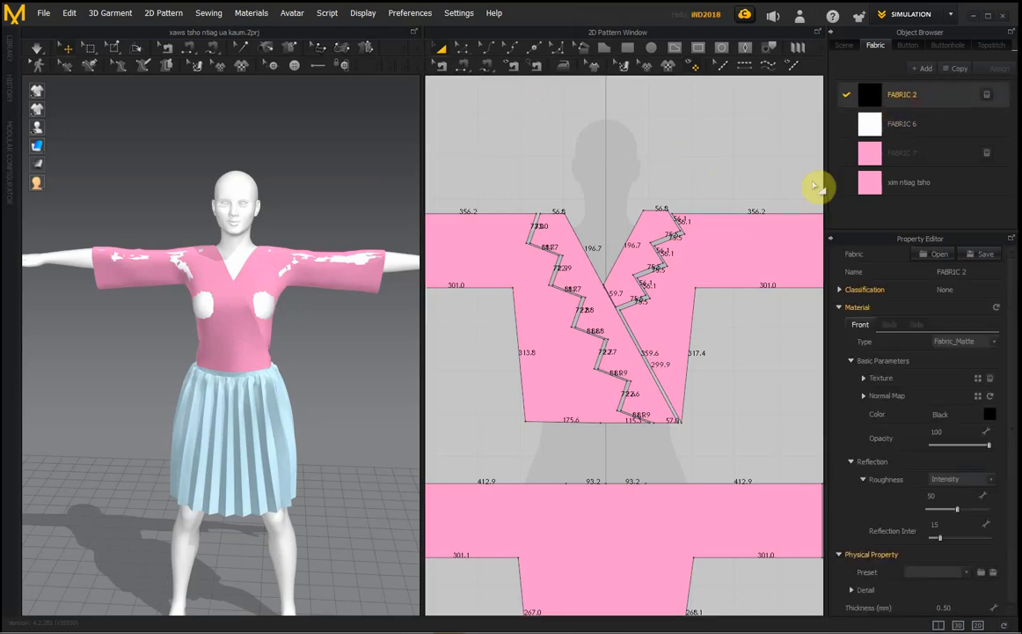
scroll(692, 297, down, 3)
click(681, 300)
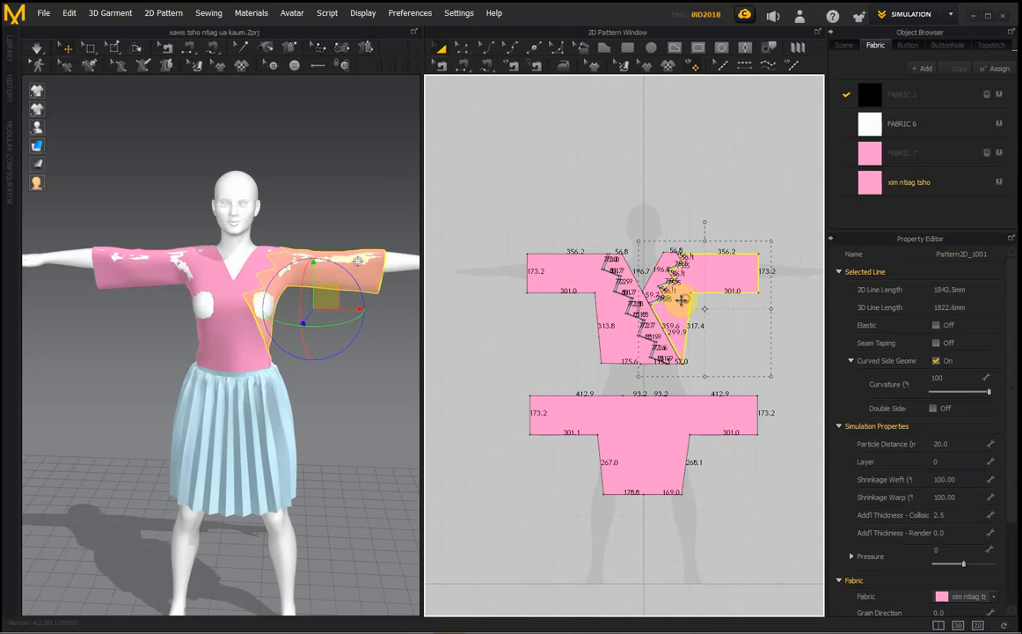
shift+click(605, 324)
shift+click(616, 429)
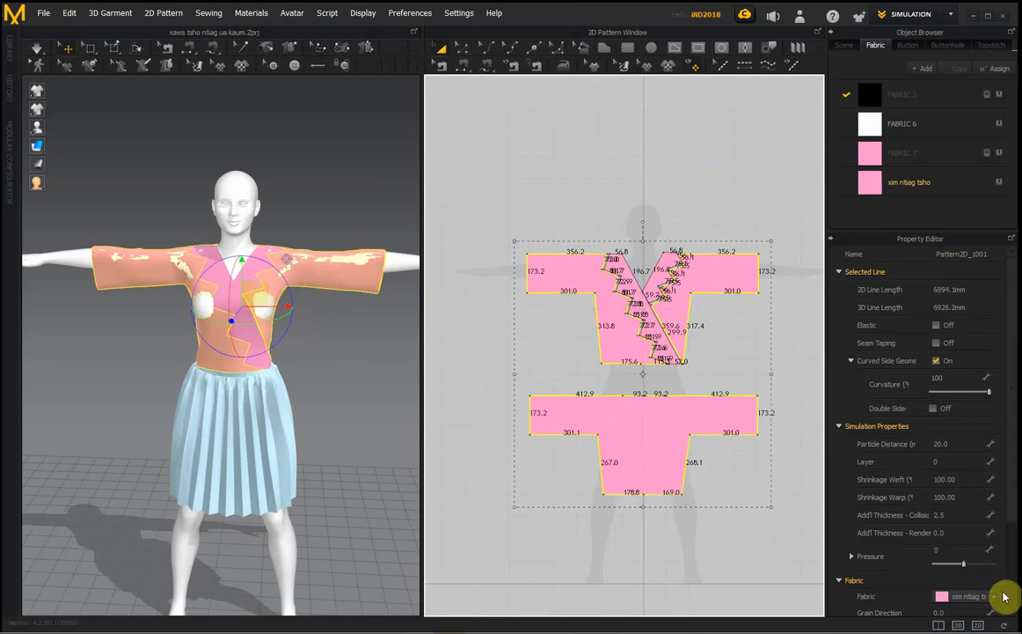
click(993, 596)
click(968, 553)
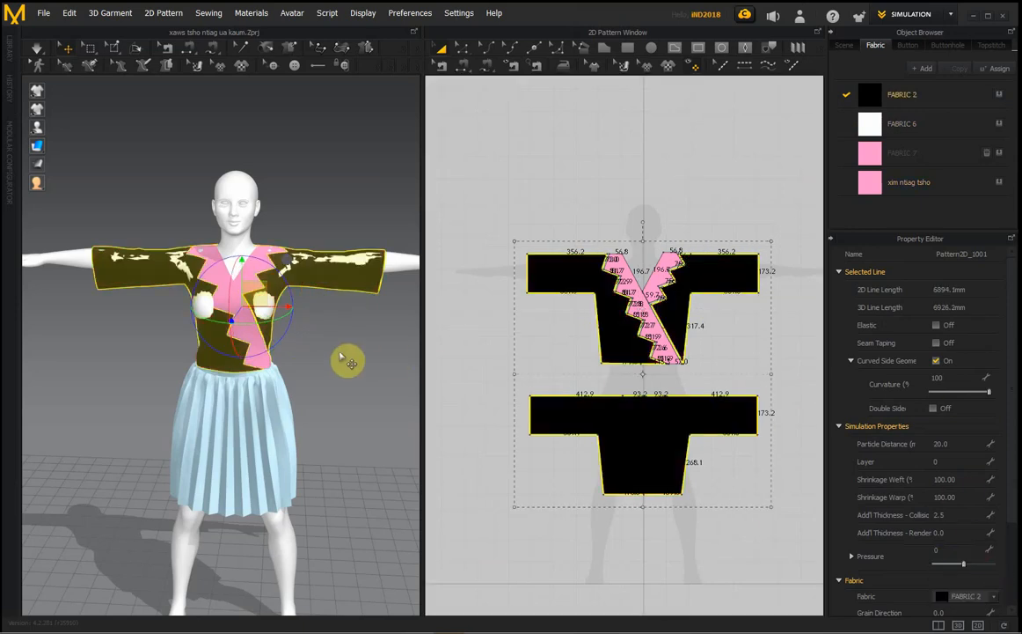
click(317, 328)
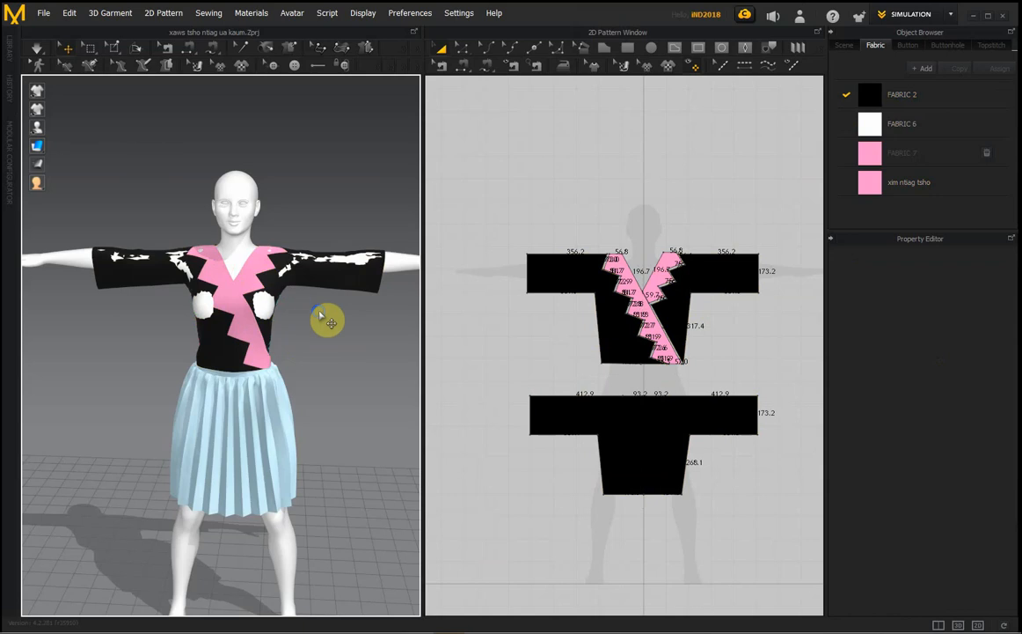
Run the simulation to drape the cut and recoloured top on the avatar, tugging at the cloth
right_drag(327, 319, 288, 307)
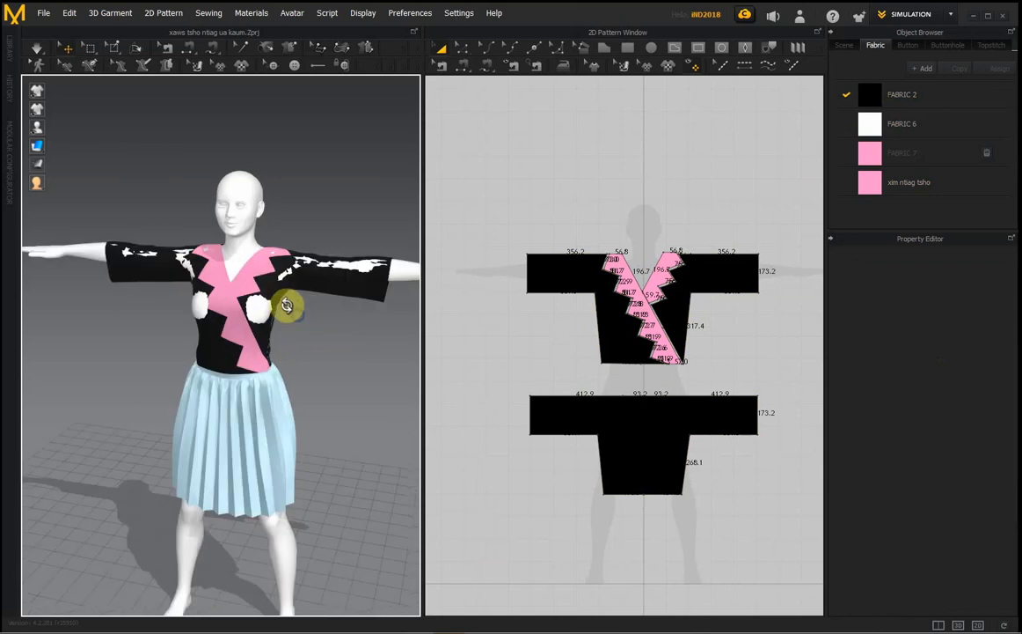
click(33, 58)
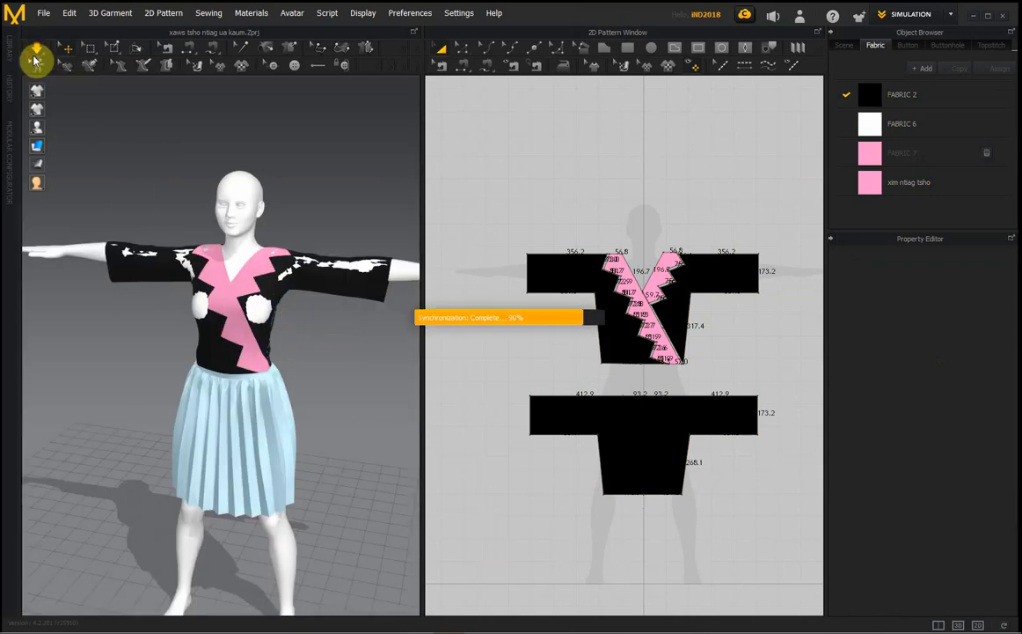
click(302, 277)
click(179, 319)
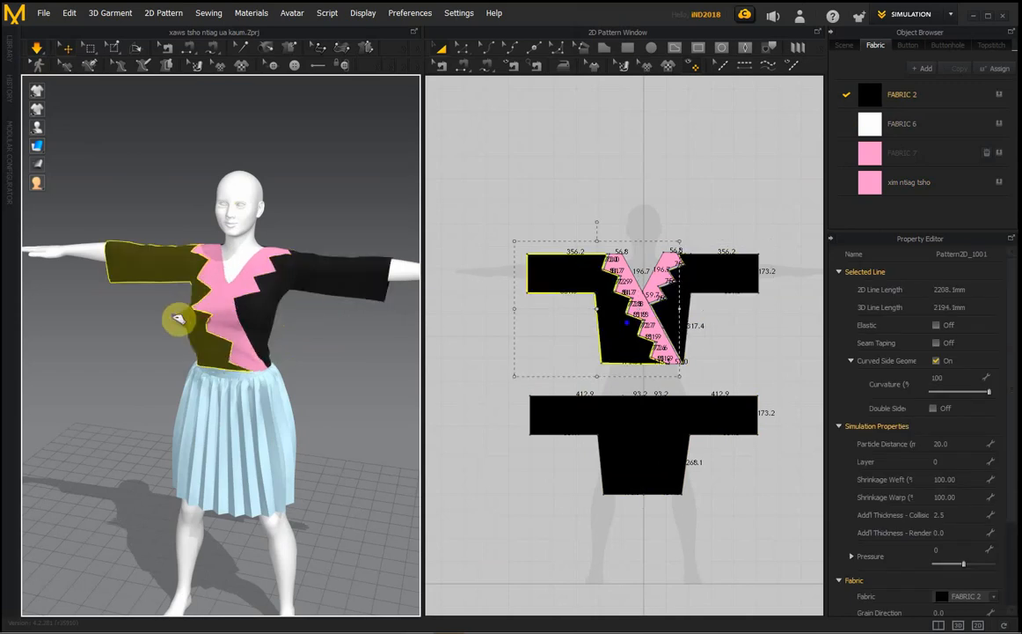
Examine the draped top's zigzag front panel from several angles and up close
right_drag(141, 310, 227, 322)
click(320, 319)
right_drag(345, 307, 46, 300)
right_drag(268, 305, 256, 279)
scroll(249, 268, up, 2)
scroll(249, 268, up, 1)
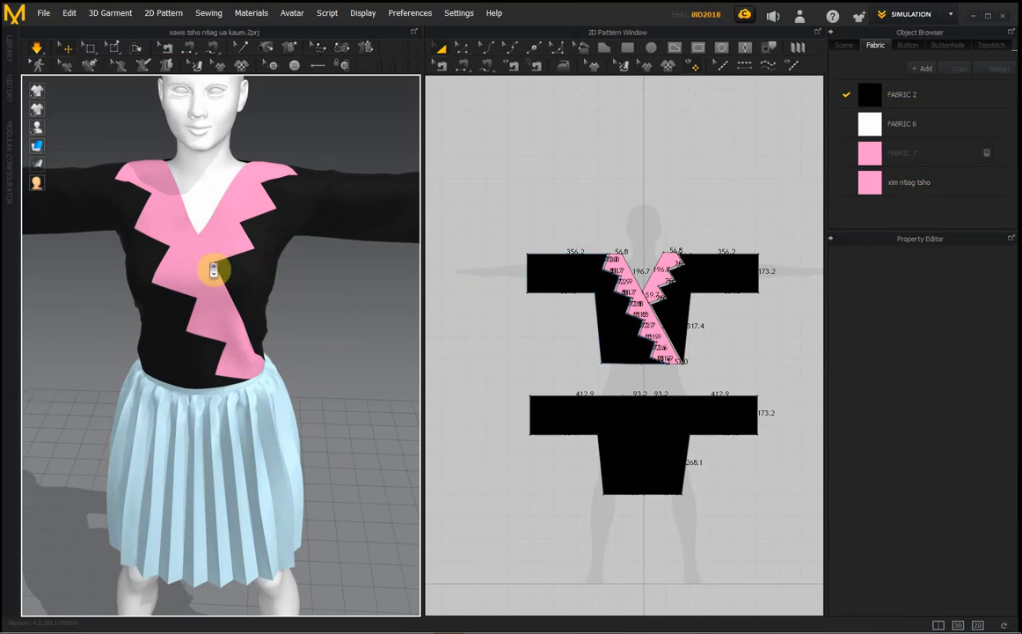
scroll(212, 271, down, 2)
right_drag(215, 262, 253, 262)
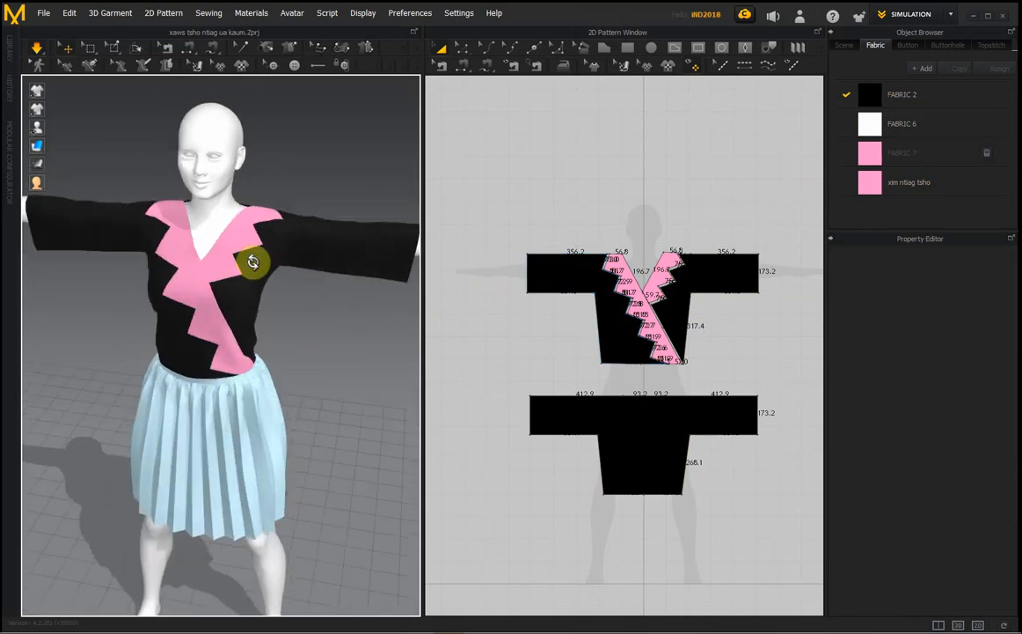
Offset the four sleeve hem edges on the front and back pieces as one extended internal line each at 50 mm
click(463, 47)
key(ctrl+a)
click(770, 286)
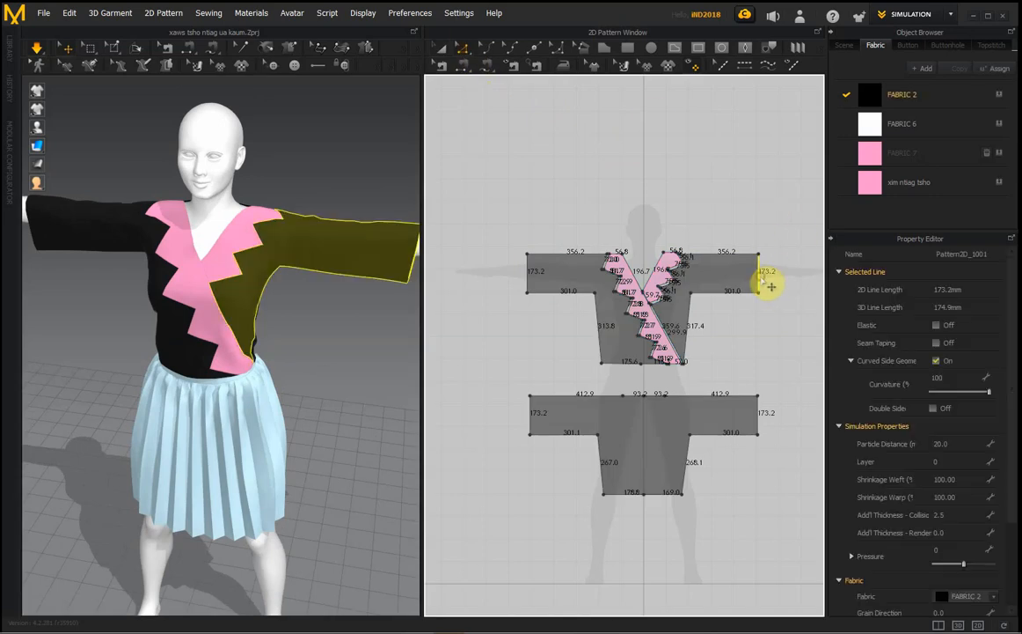
shift+click(762, 417)
shift+click(531, 415)
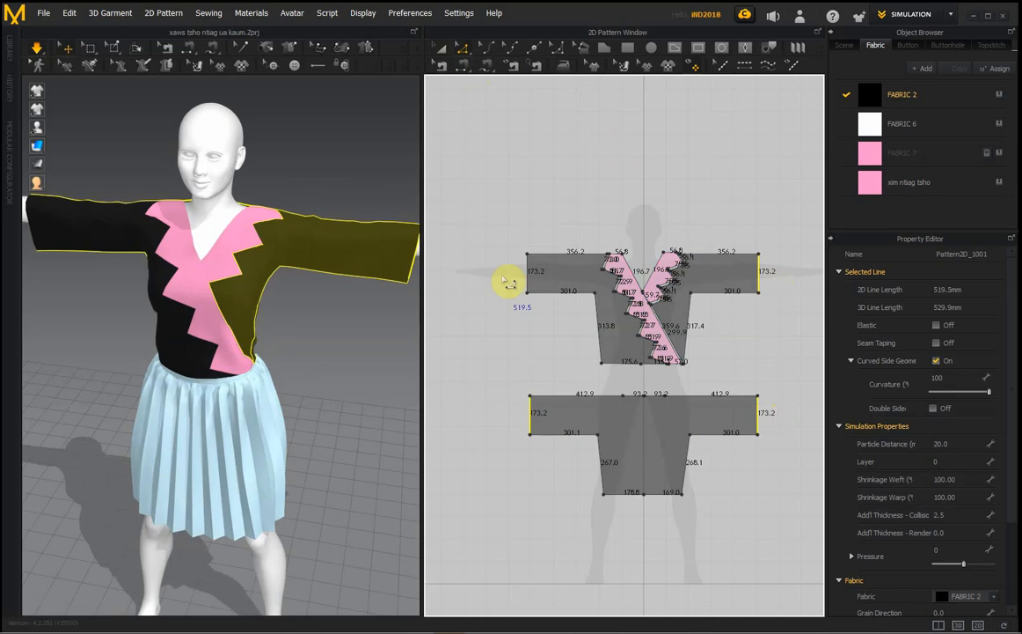
shift+click(531, 273)
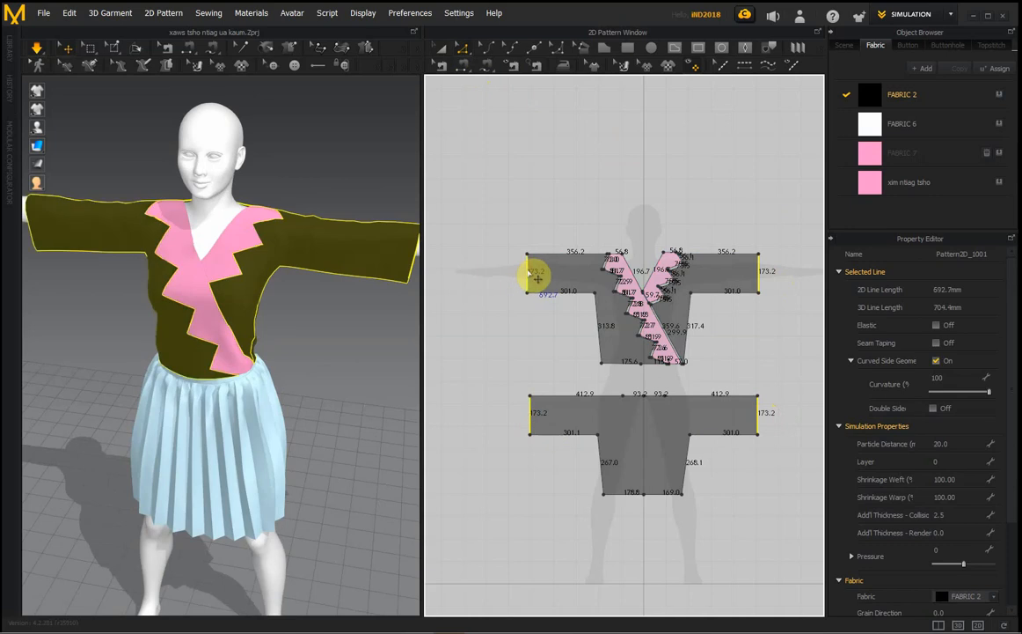
right_click(536, 278)
click(583, 316)
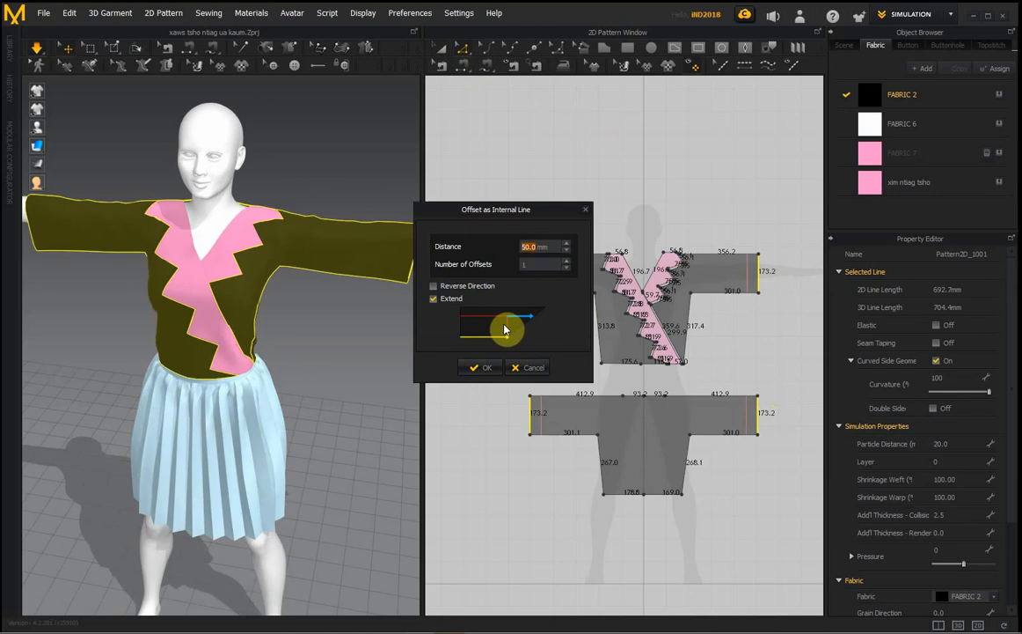
click(489, 368)
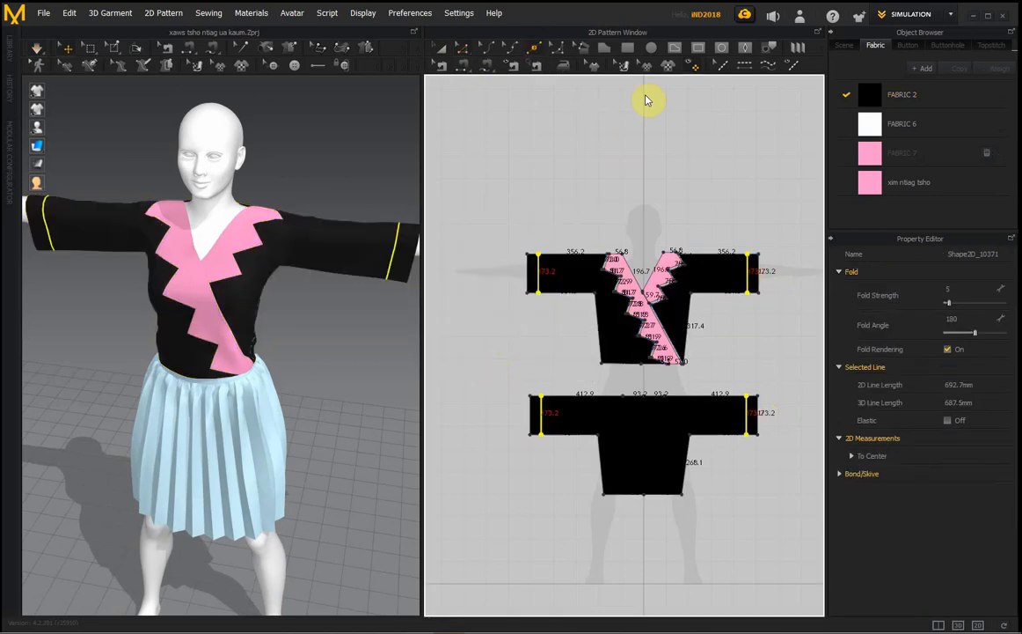
Split the internal hem line on the front pattern's right-hand sleeve uniformly into 4 segments
click(754, 276)
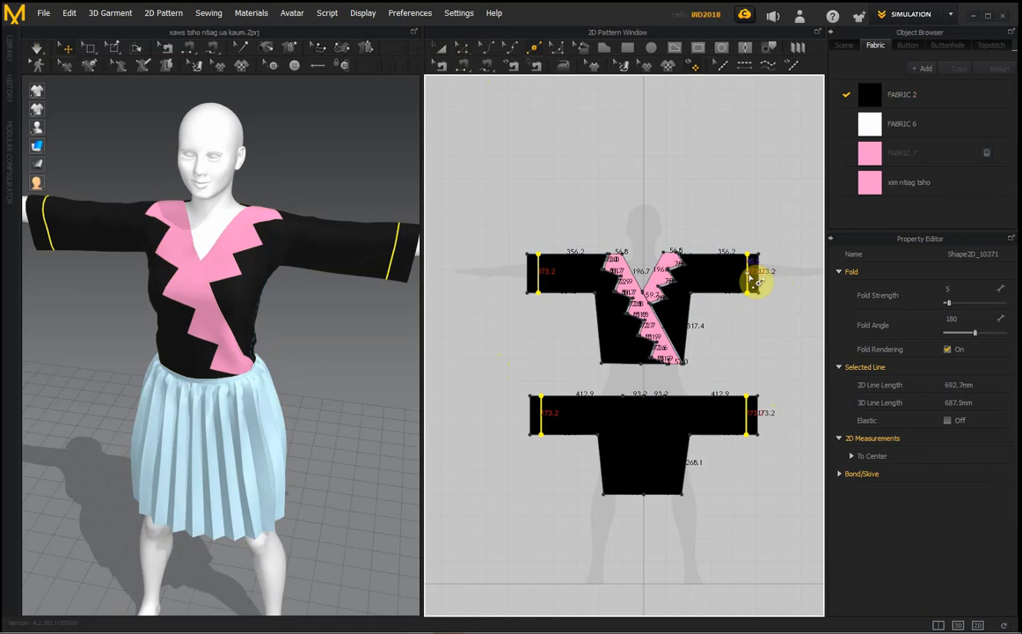
right_click(749, 278)
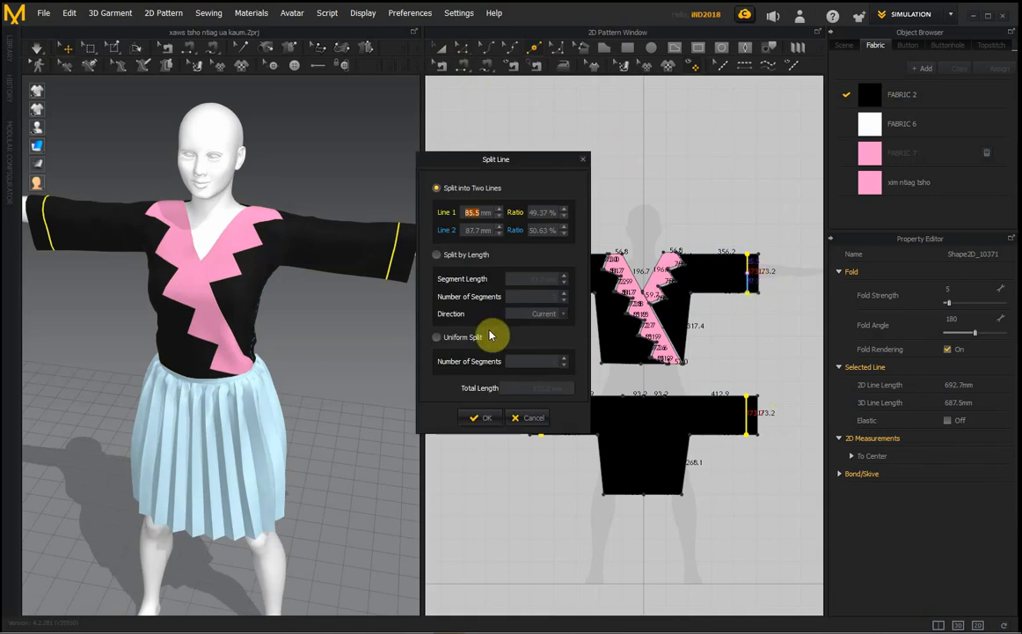
click(438, 337)
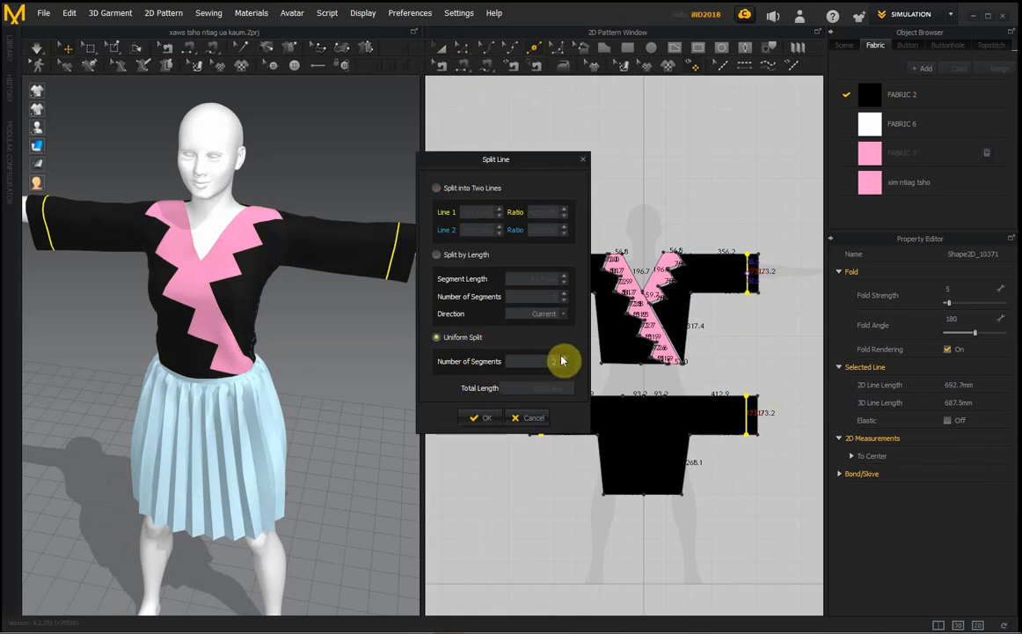
click(487, 419)
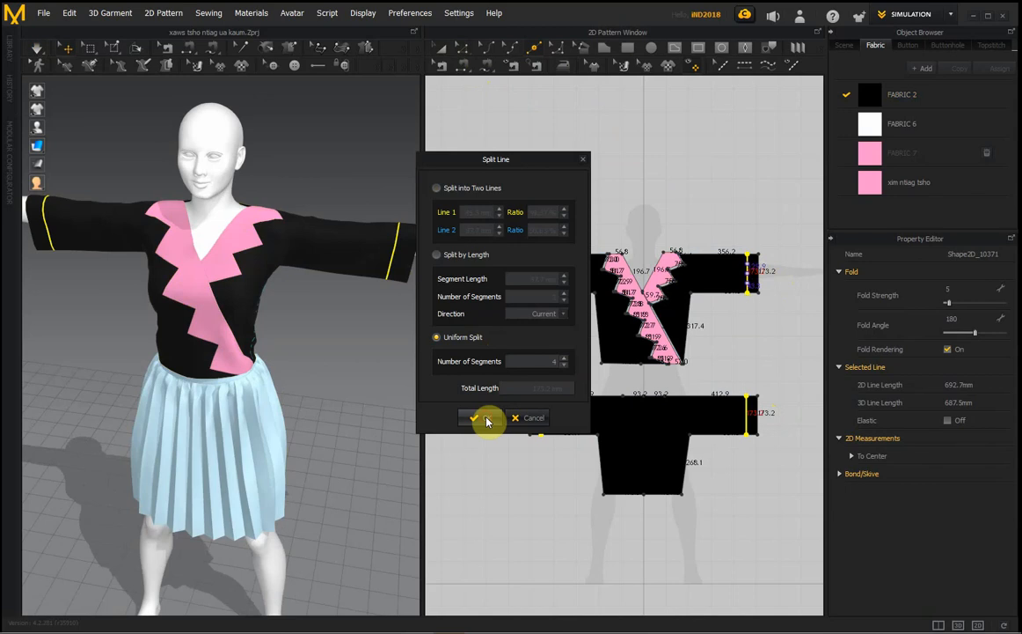
Split the internal hem lines on both sleeves of the back piece uniformly into 4 segments each
click(752, 426)
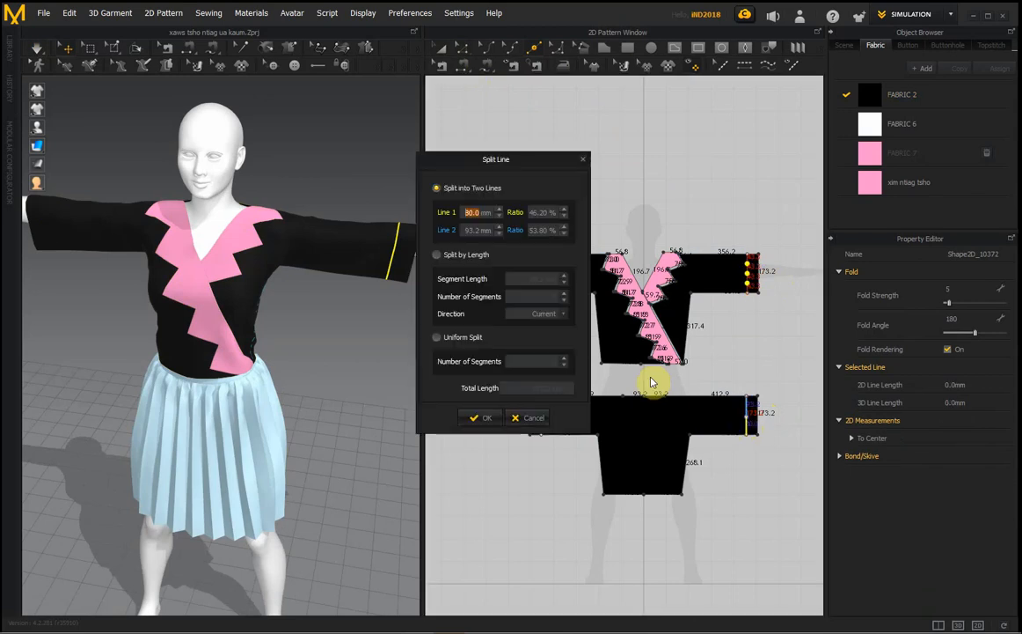
click(438, 337)
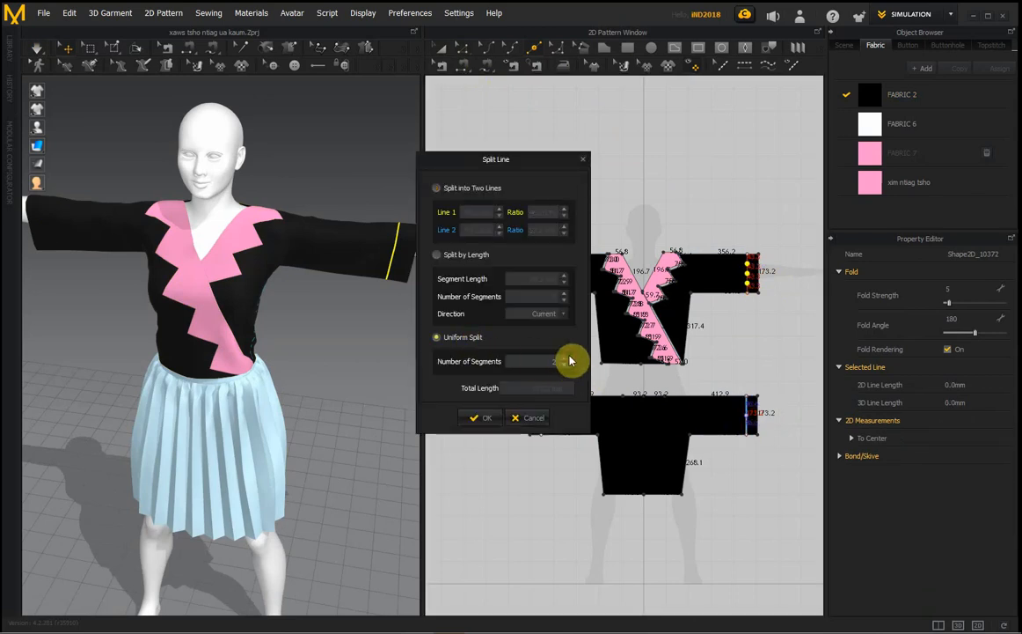
click(481, 417)
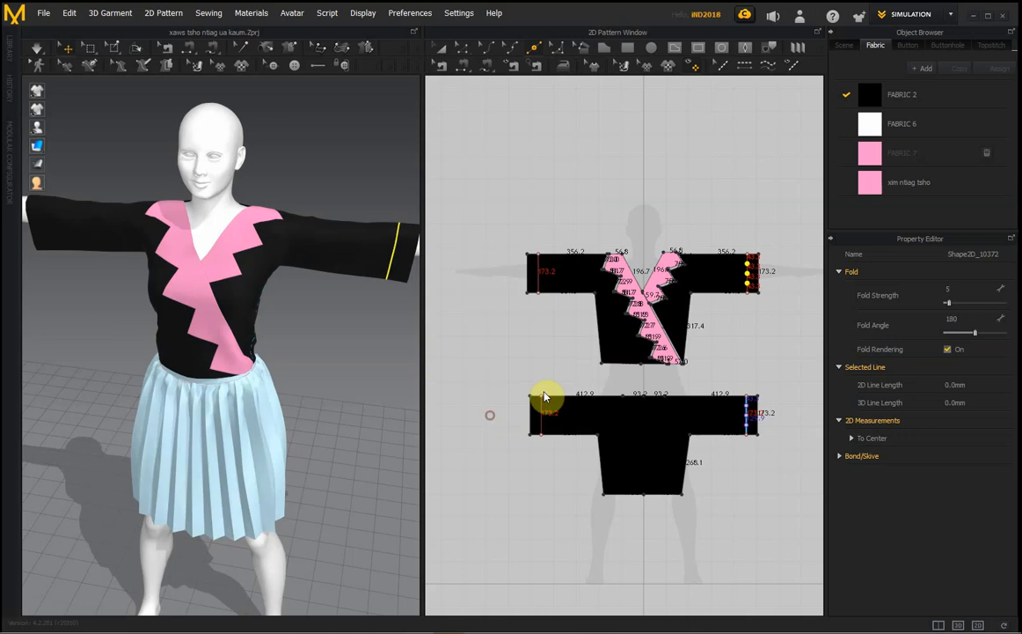
click(543, 421)
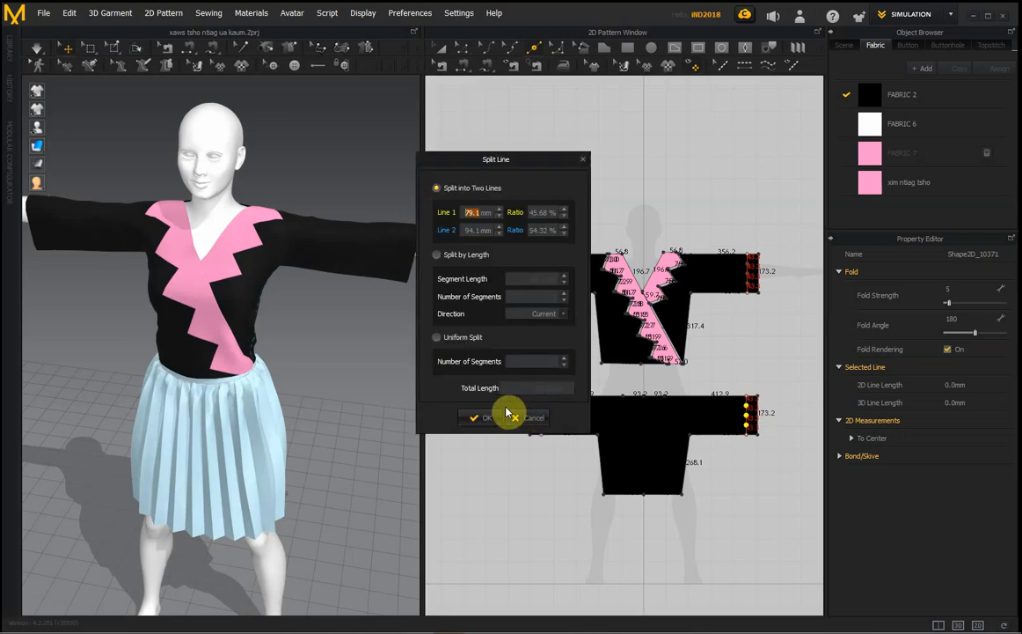
click(437, 337)
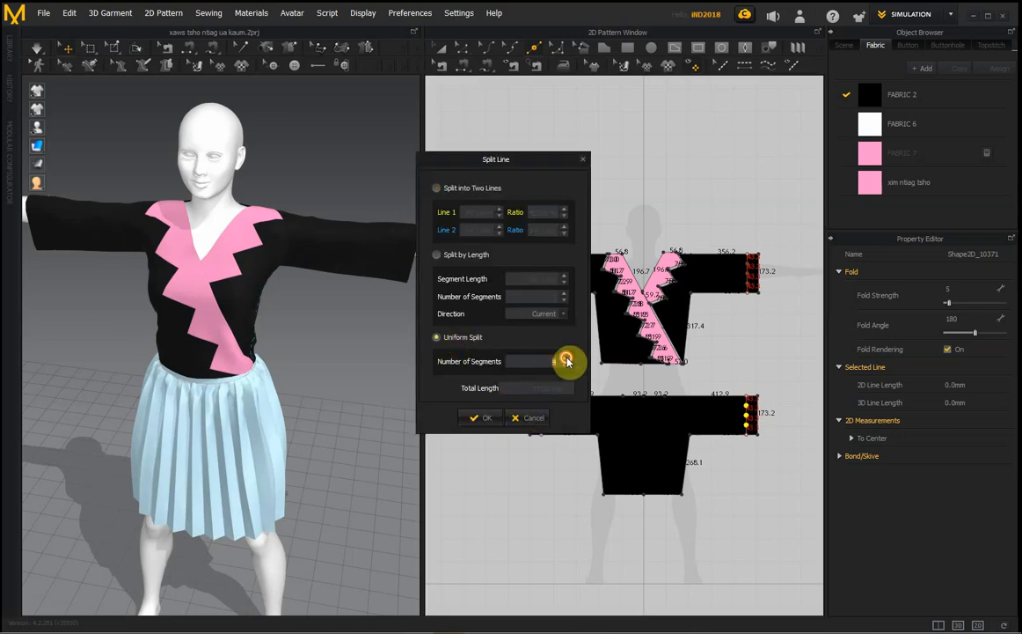
click(480, 417)
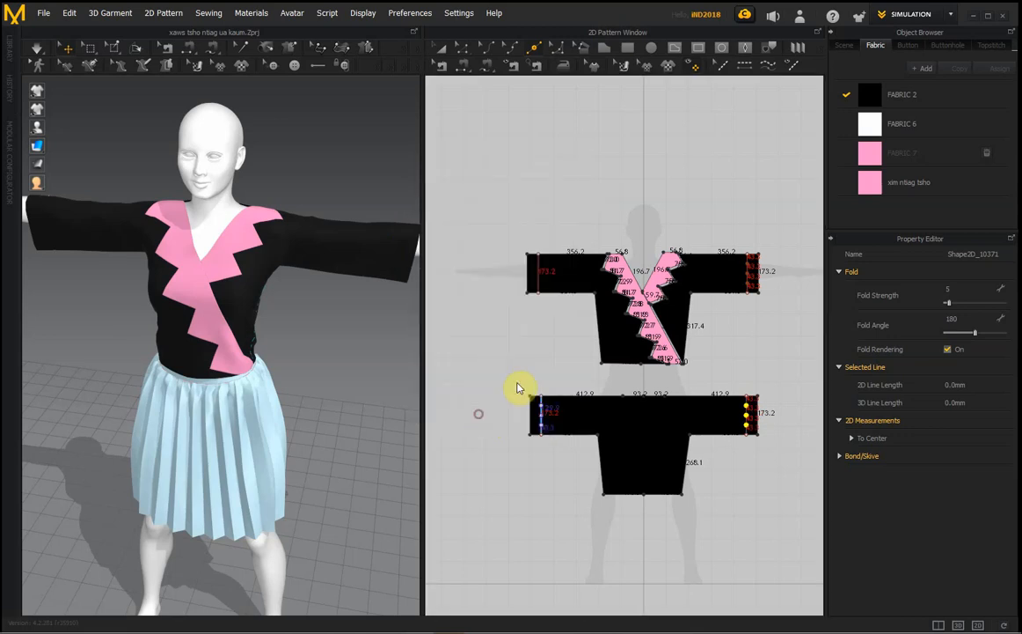
Try to split the internal hem line on the front pattern's left-hand sleeve into uniform segments
click(541, 280)
click(461, 337)
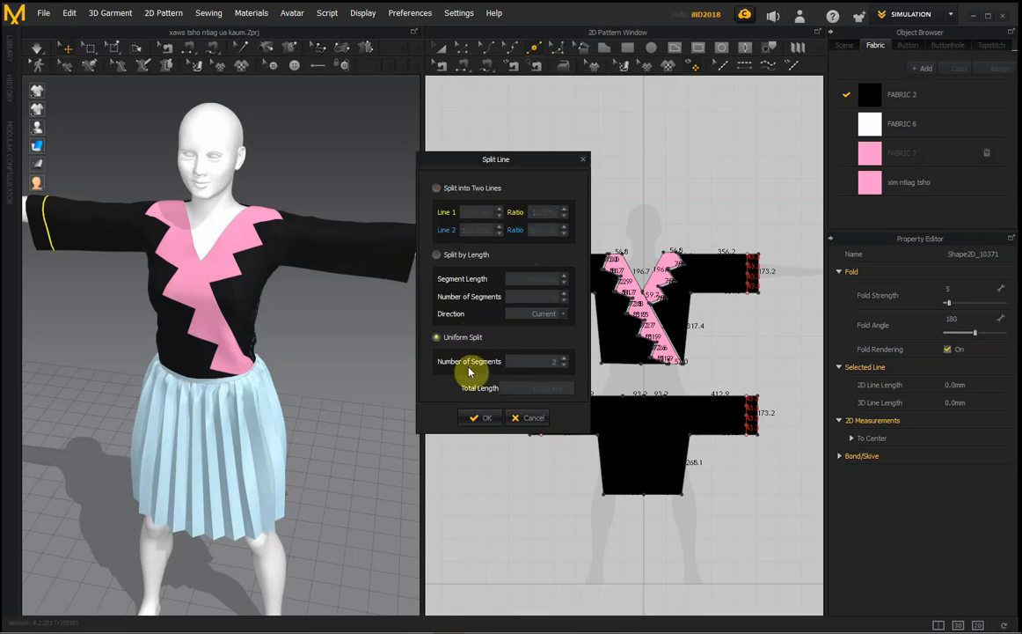
click(566, 359)
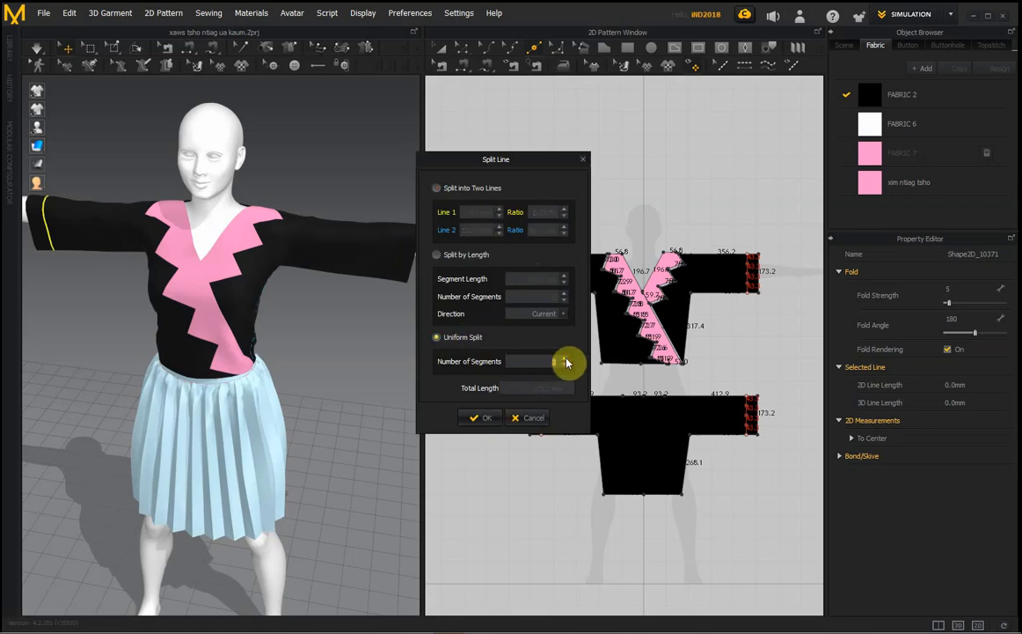
click(483, 417)
click(614, 320)
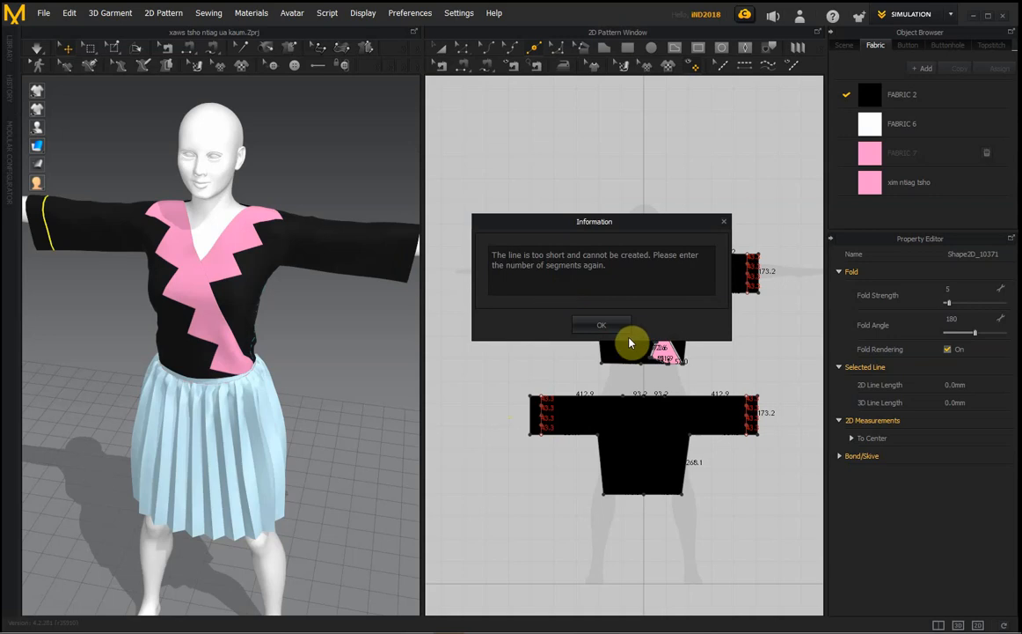
click(614, 322)
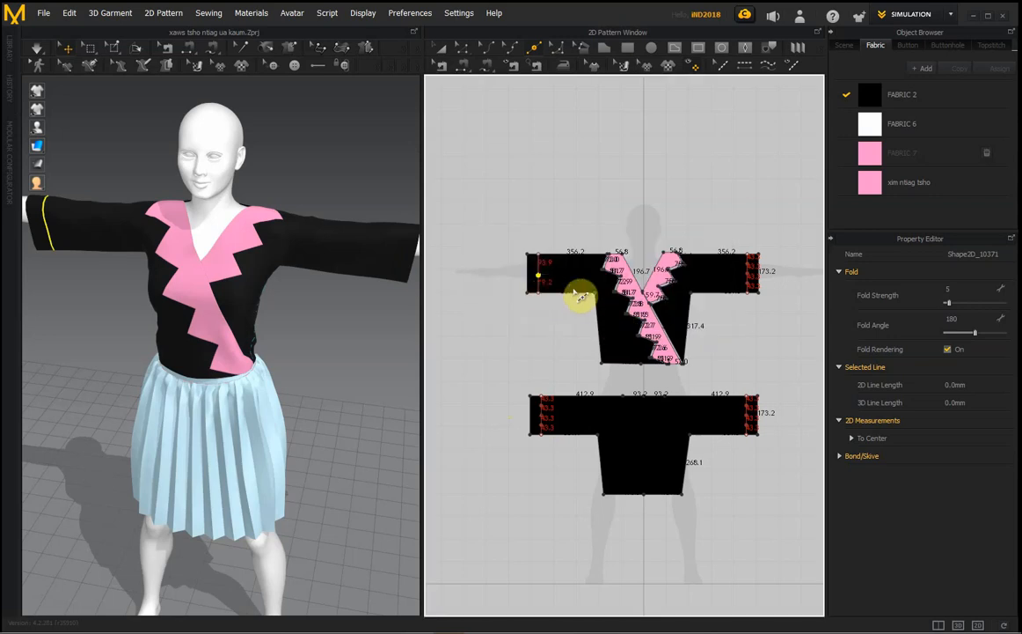
Split the internal hem line on the front pattern's left-hand sleeve uniformly into 4 segments
right_click(538, 280)
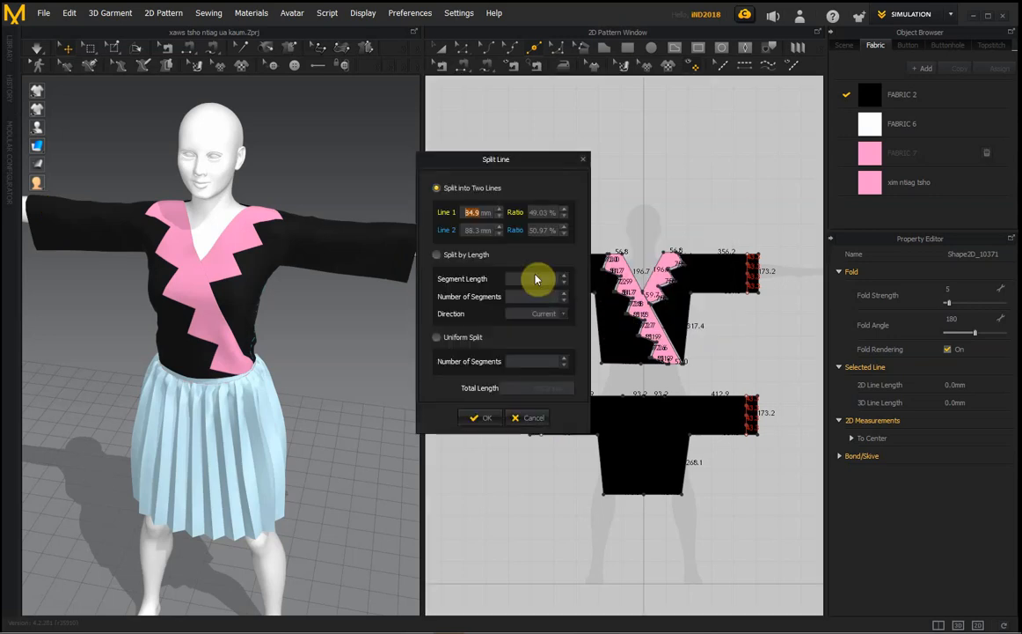
click(466, 339)
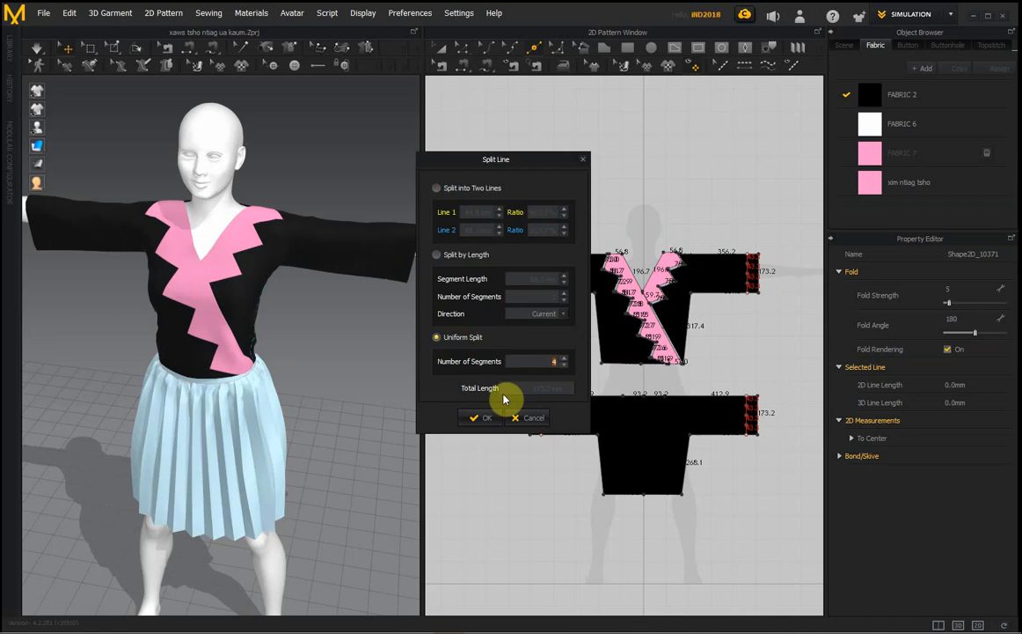
click(480, 417)
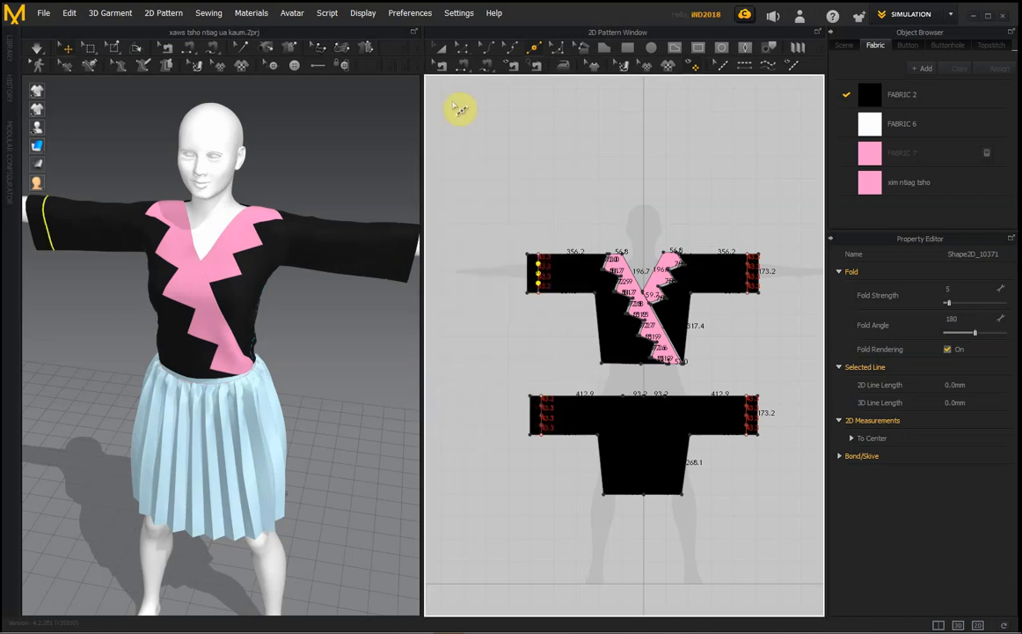
Shift the first and third split points on the left-hand front and back sleeve lines toward the body, forming zigzags with about 74 mm segments
click(463, 49)
click(538, 151)
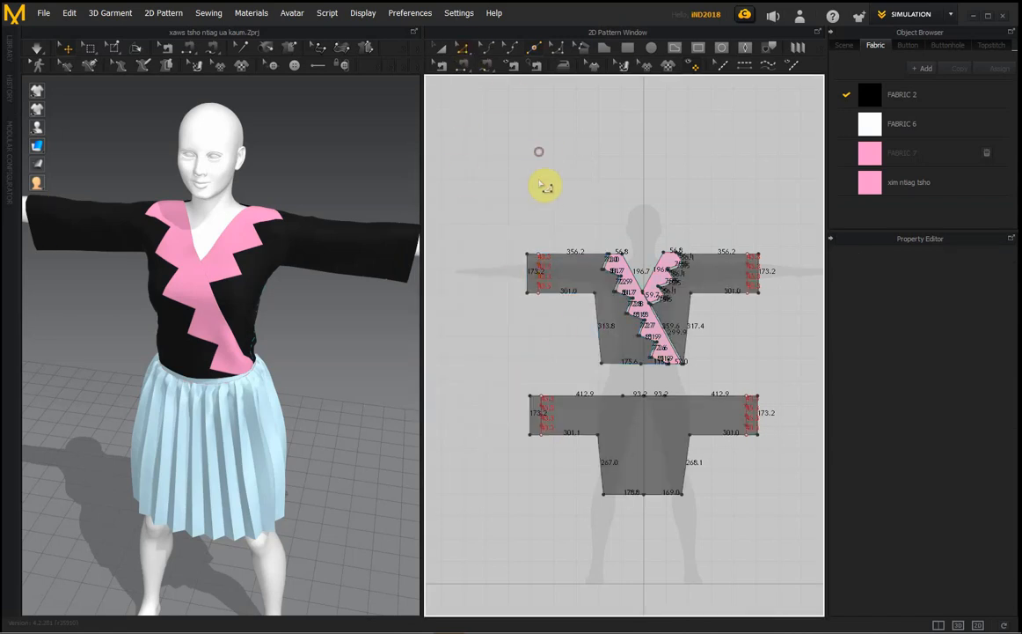
click(539, 266)
click(564, 231)
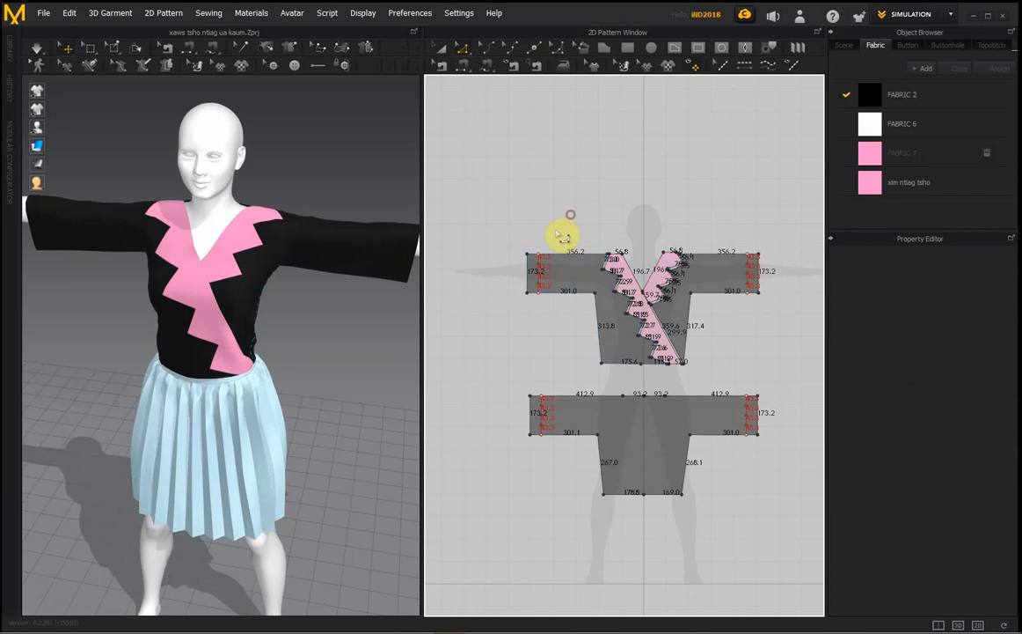
scroll(546, 271, up, 3)
click(540, 273)
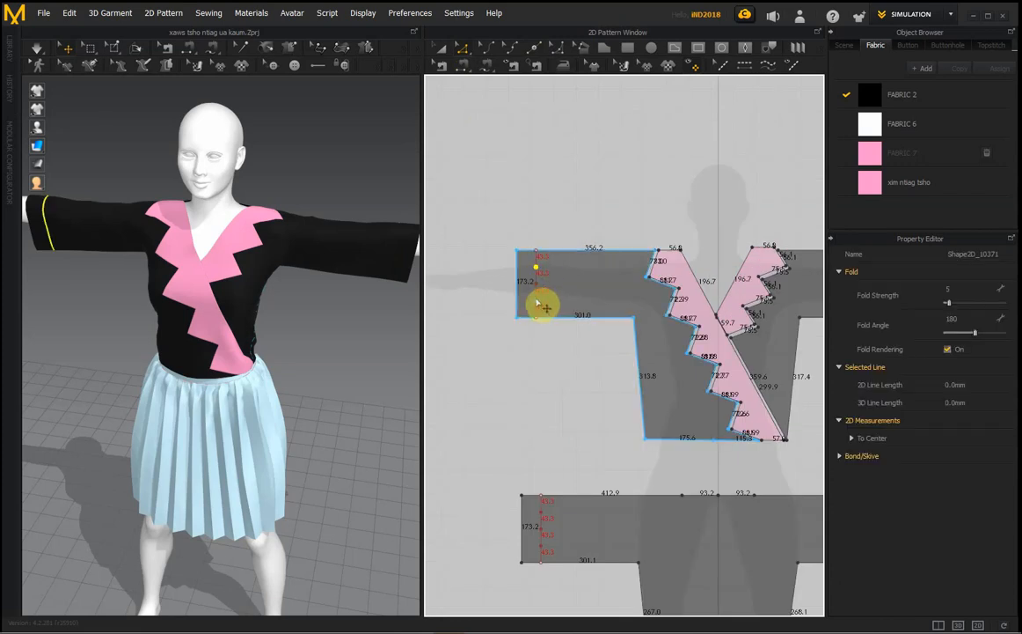
shift+click(540, 303)
shift+click(541, 513)
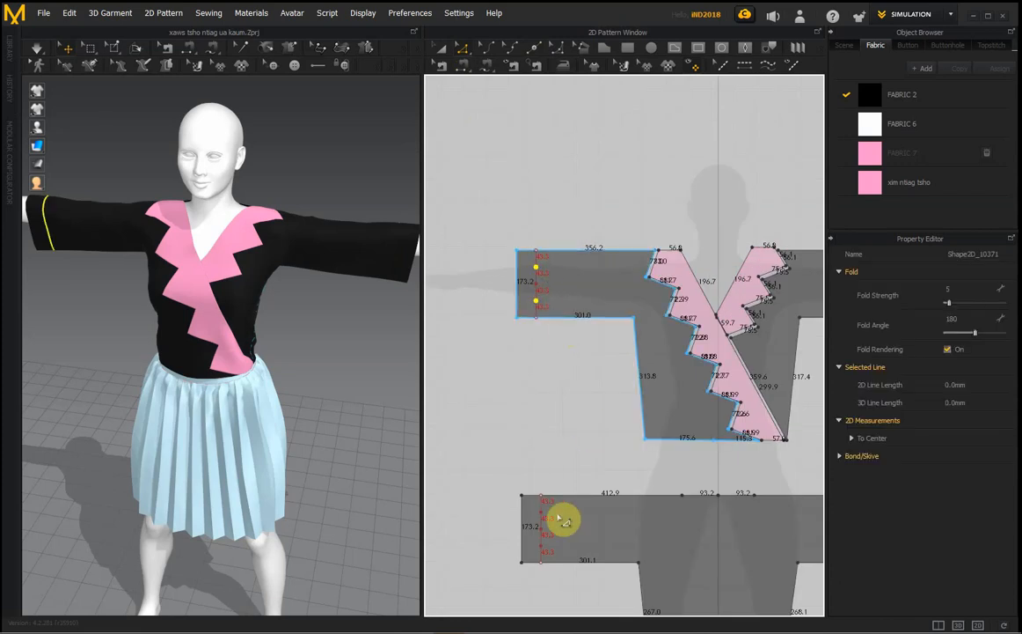
shift+click(542, 547)
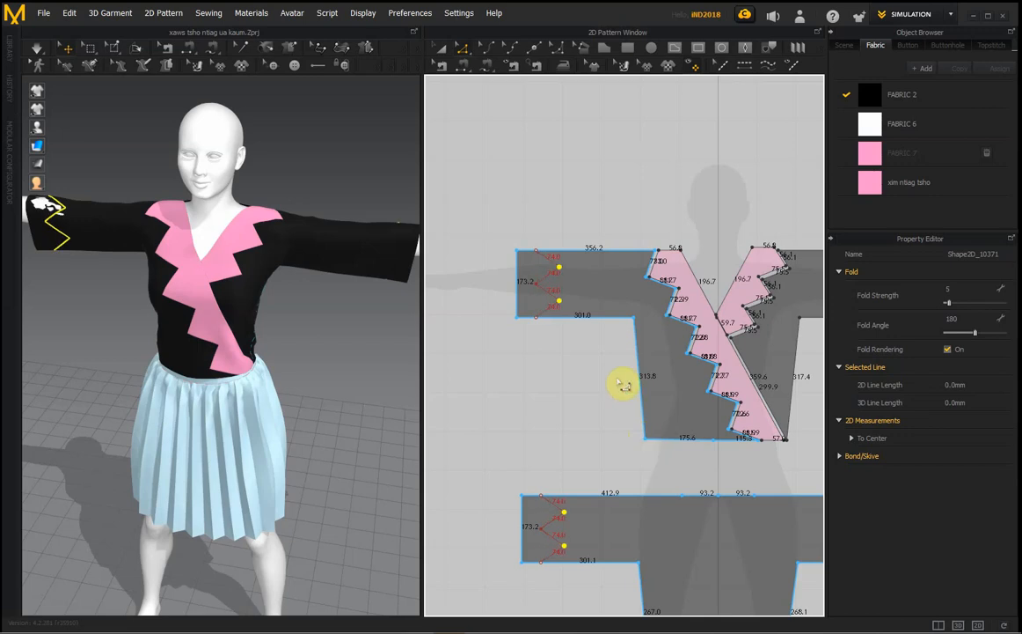
Shape the right-hand front and back sleeve lines into matching zigzags with about 74 mm segments by moving their first and third split points inward
scroll(493, 376, down, 3)
scroll(708, 317, up, 3)
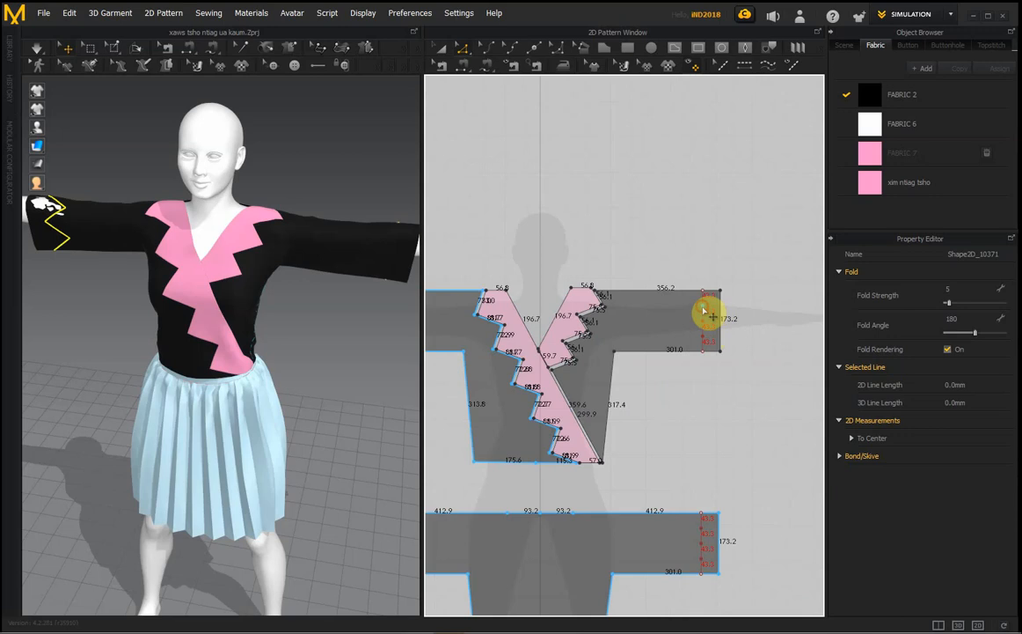
click(704, 310)
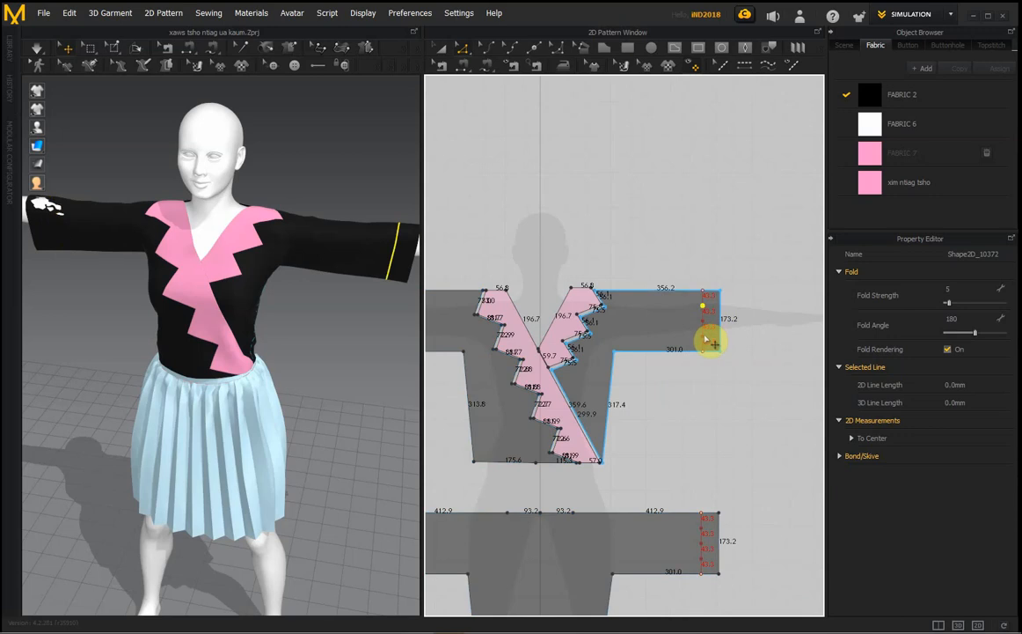
shift+click(703, 547)
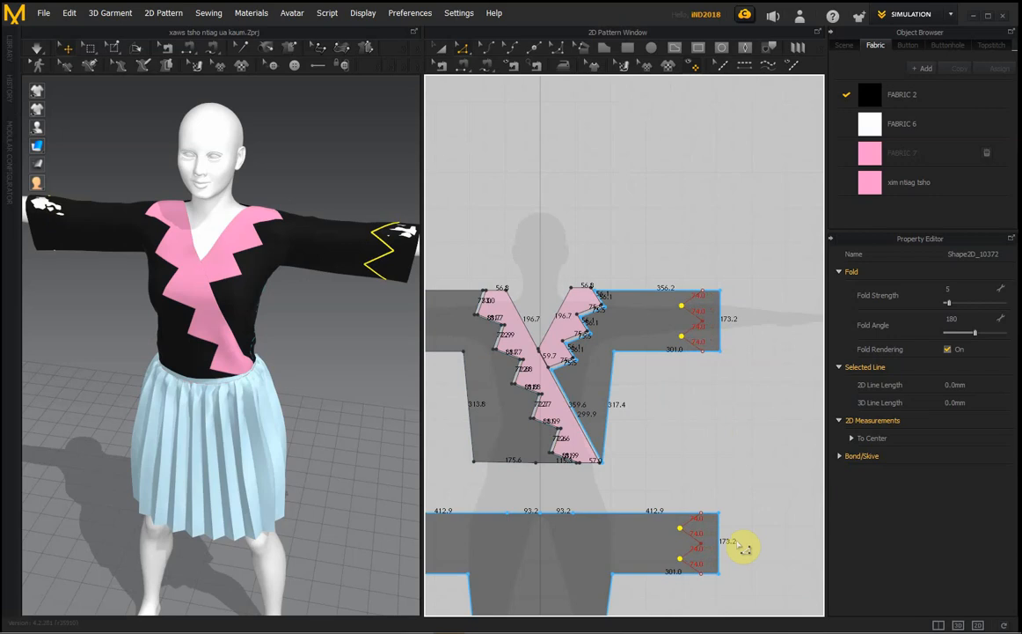
Cut and sew the front and back sleeves along all four zigzag internal lines to separate the cuffs
scroll(749, 457, down, 5)
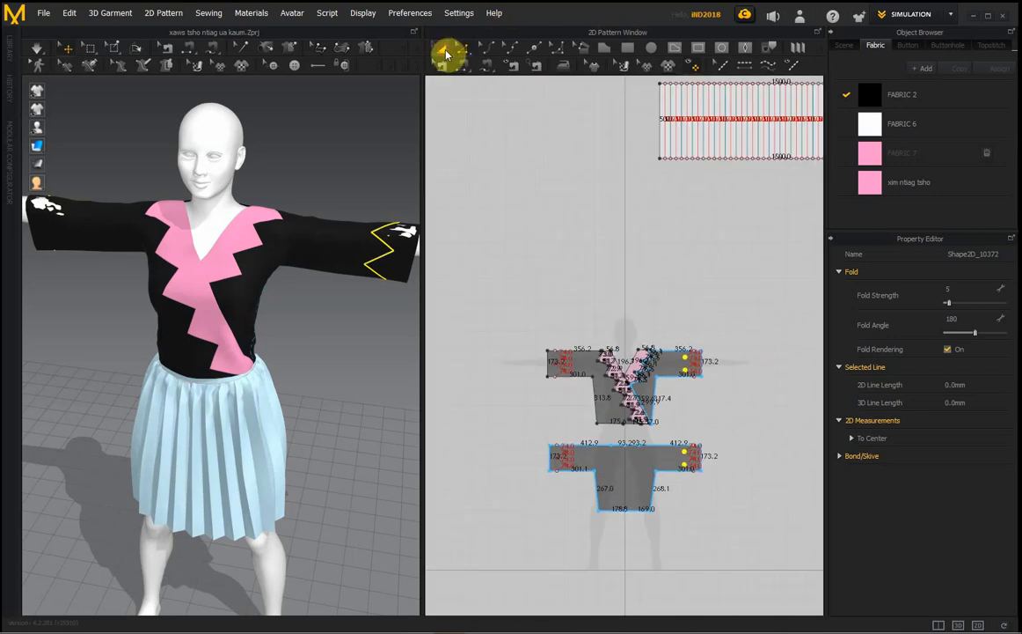
click(588, 391)
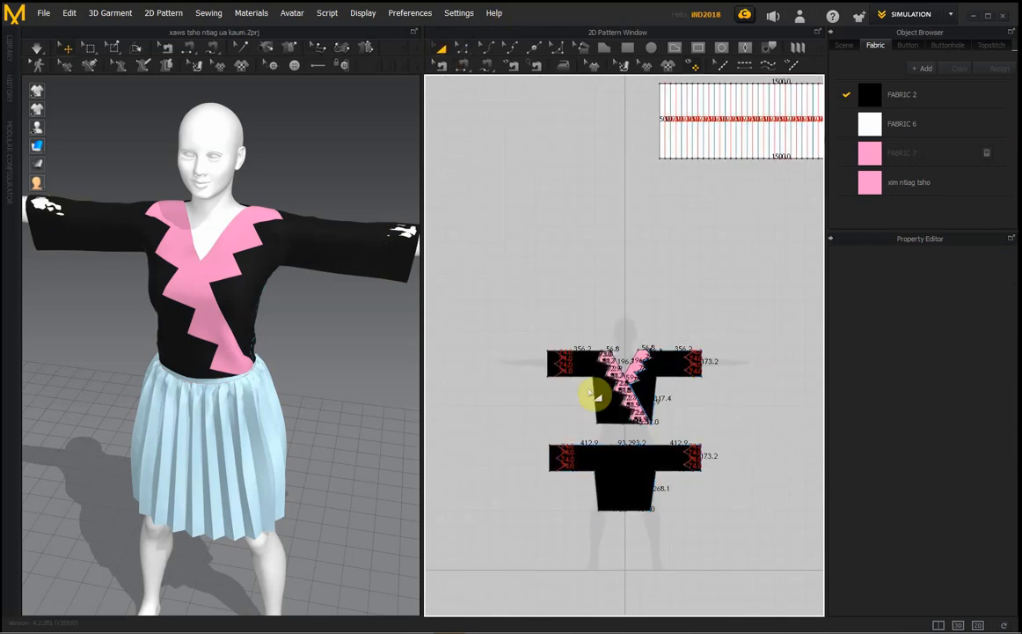
click(443, 51)
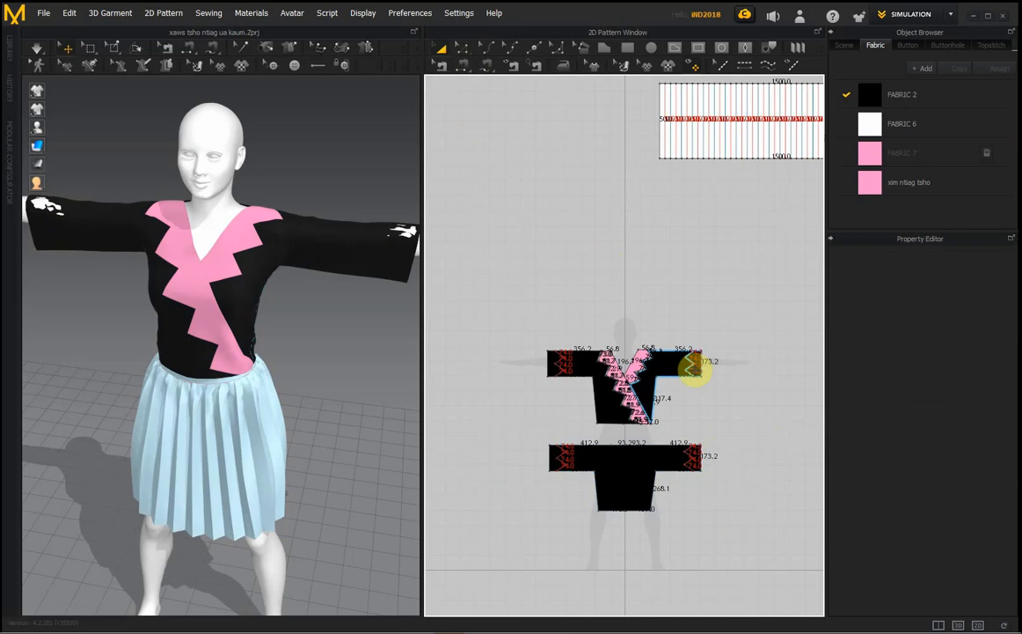
click(690, 363)
click(564, 363)
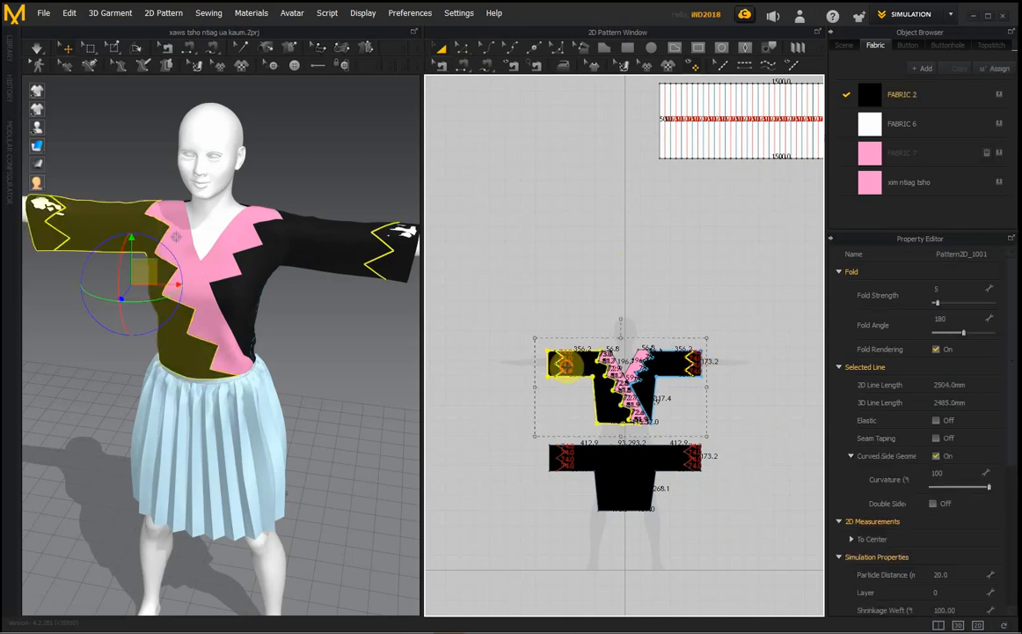
scroll(559, 364, up, 3)
click(556, 361)
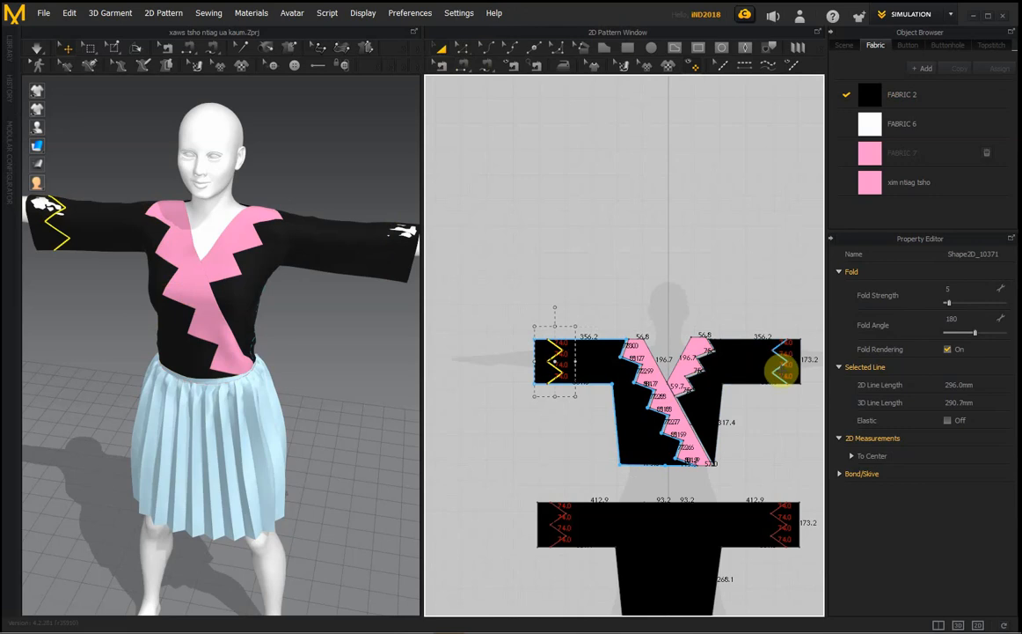
shift+click(780, 368)
shift+click(768, 515)
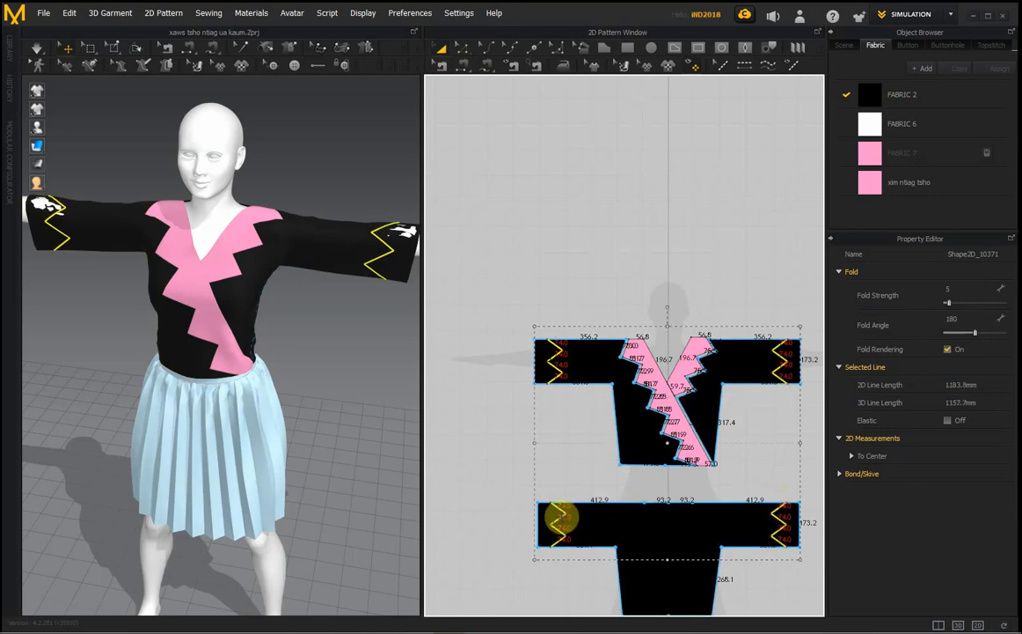
right_click(561, 516)
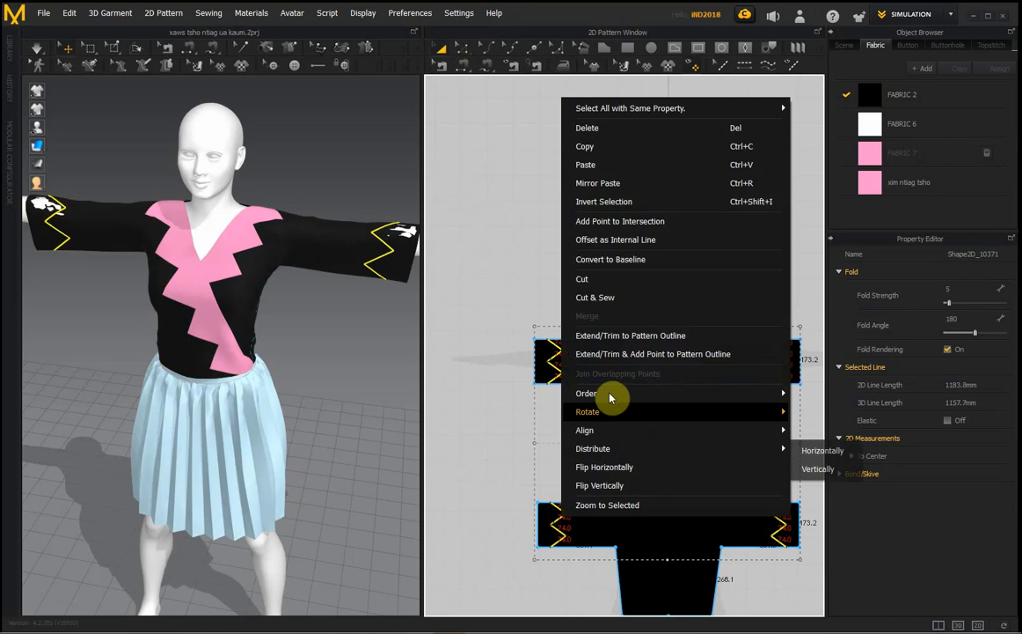
click(609, 299)
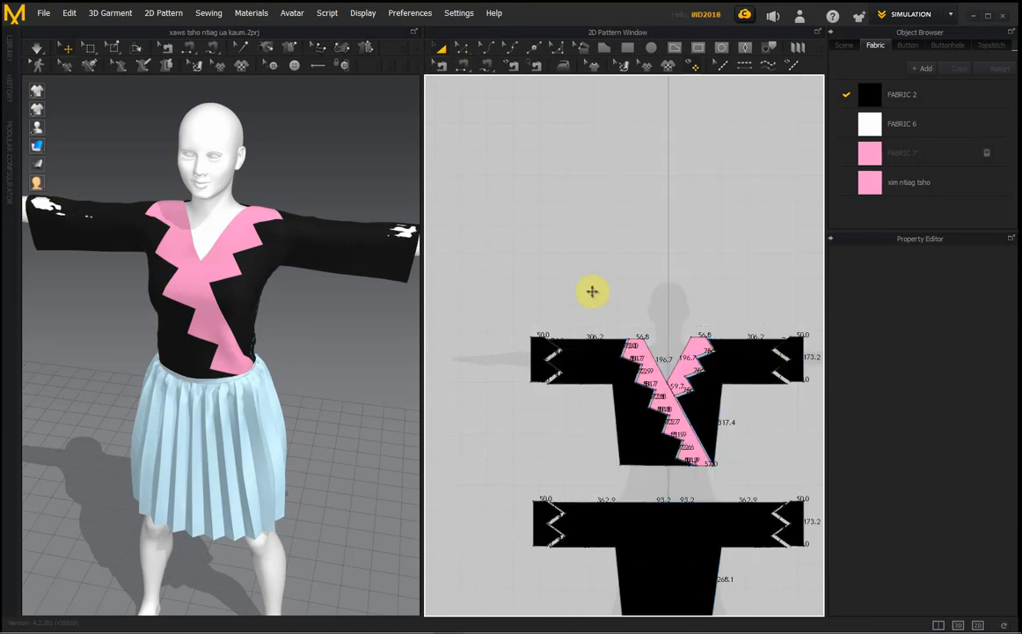
Assign the pink fabric xim ntiag tsho to all four front and back cuff pieces and simulate the garment
key(2)
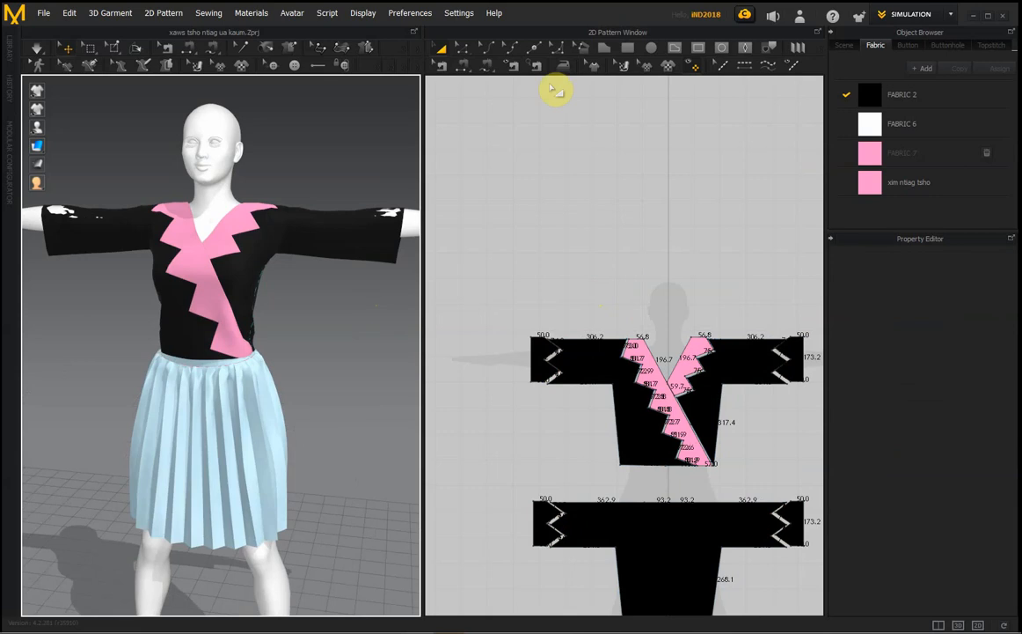
click(541, 361)
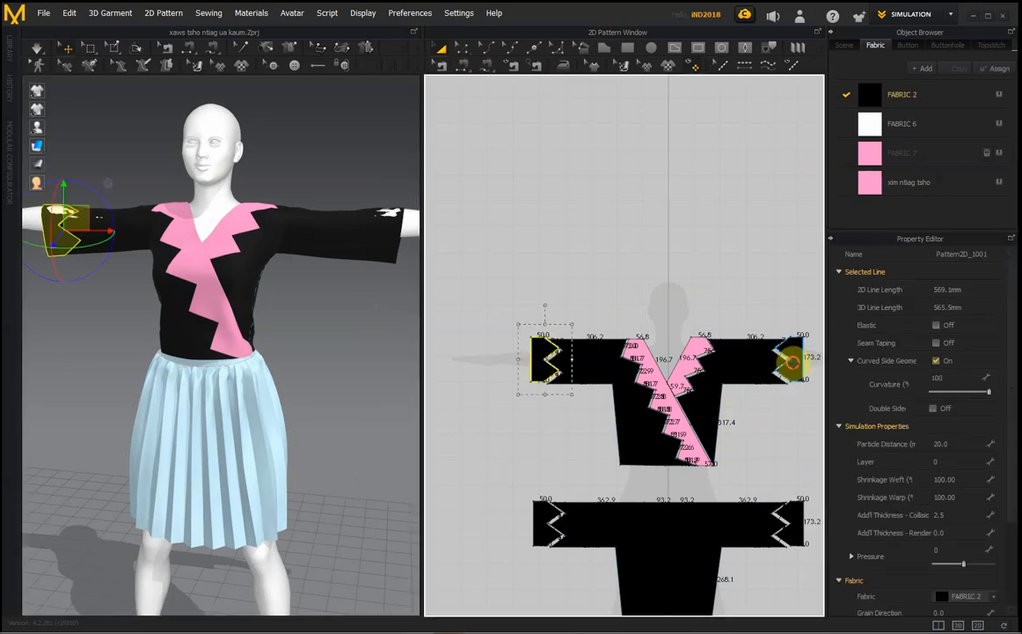
shift+click(792, 361)
shift+click(796, 523)
shift+click(550, 523)
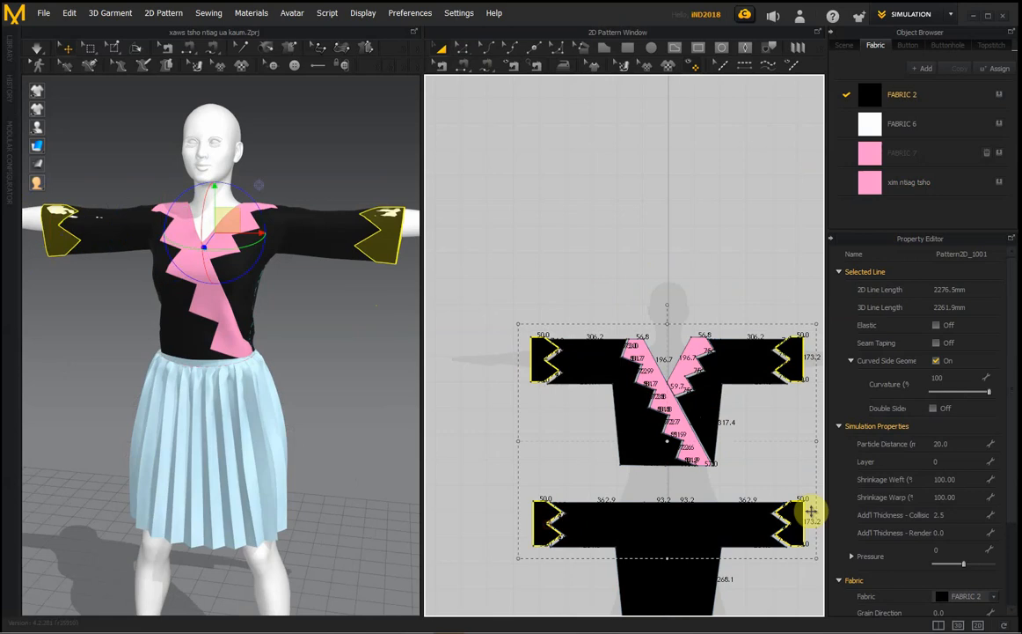
click(968, 595)
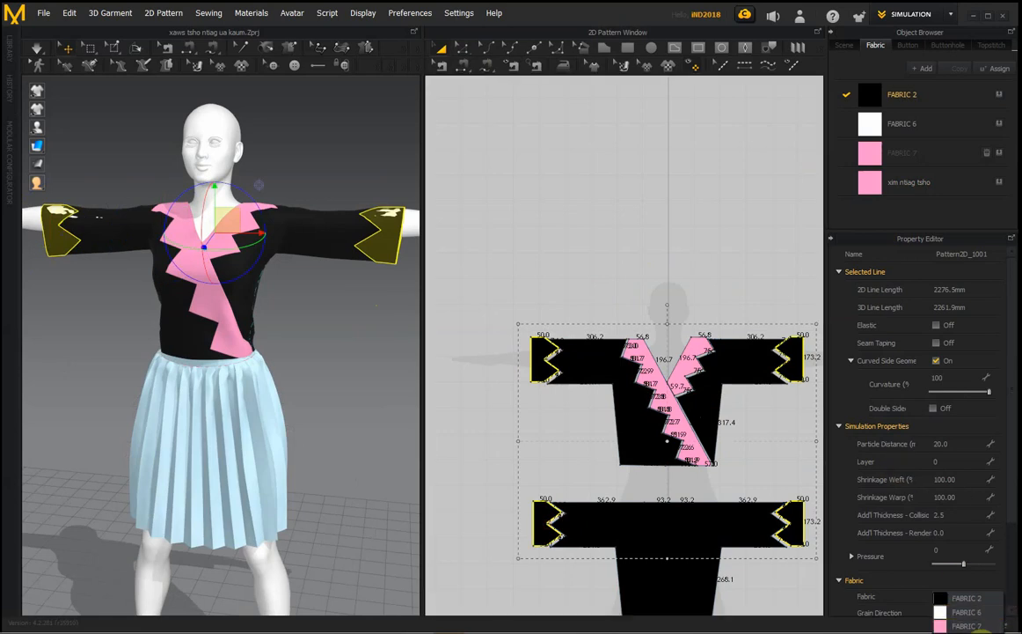
click(968, 626)
click(666, 246)
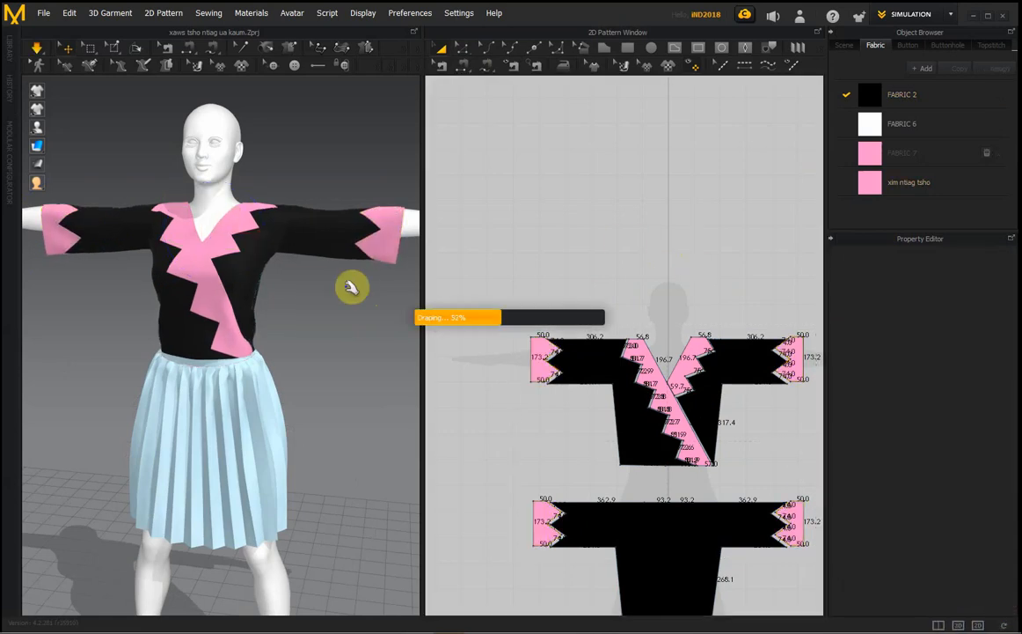
Examine the draped top with its pink cuffs from the front, side and back, and review its 2D patterns
scroll(351, 287, down, 3)
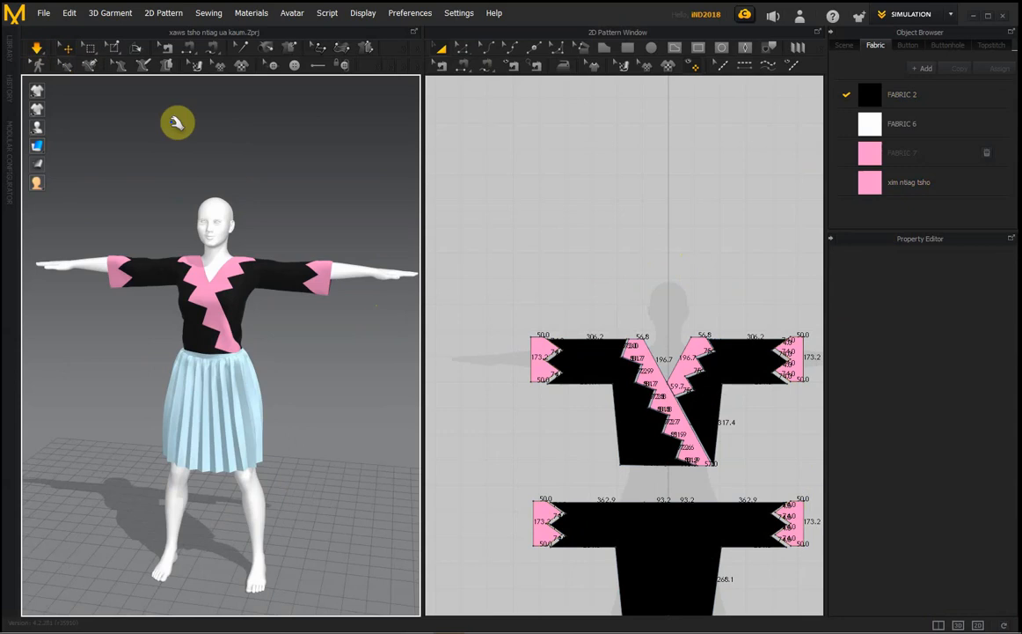
right_drag(350, 207, 320, 283)
scroll(288, 201, down, 1)
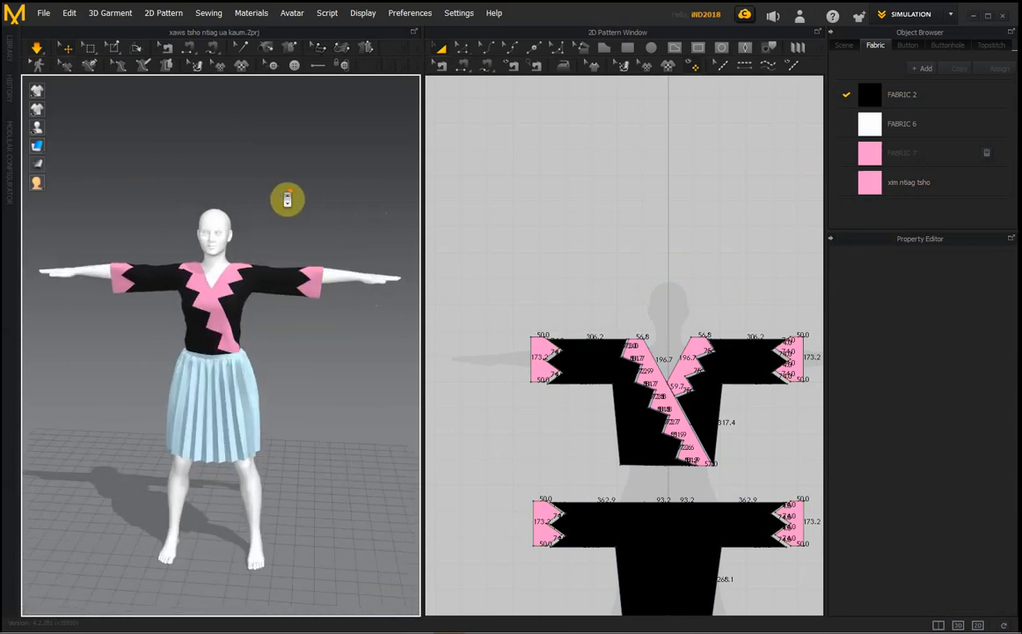
scroll(285, 196, down, 1)
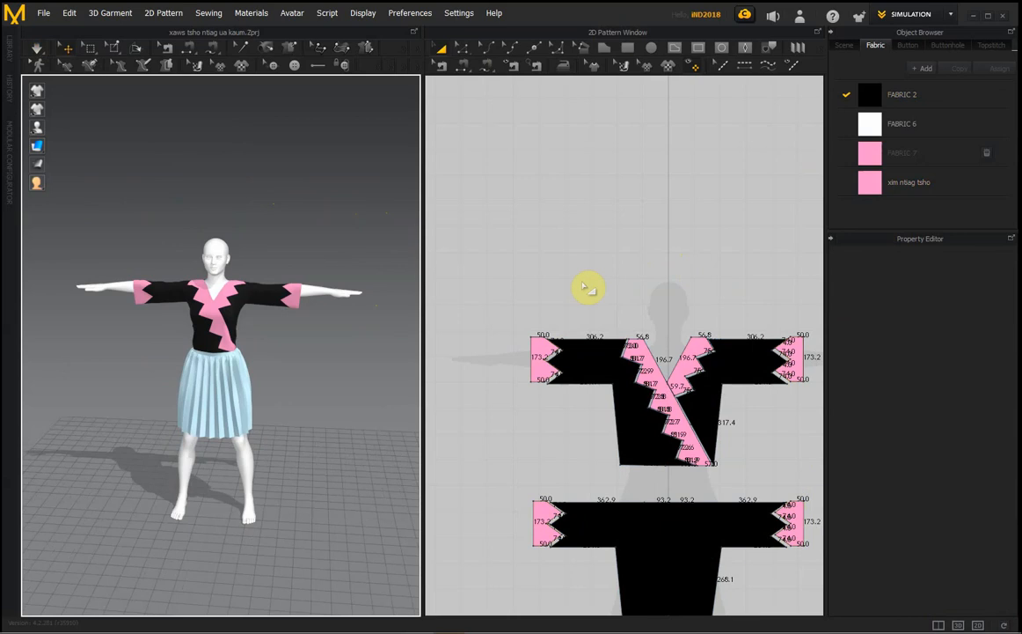
scroll(584, 290, down, 3)
right_drag(379, 335, 273, 321)
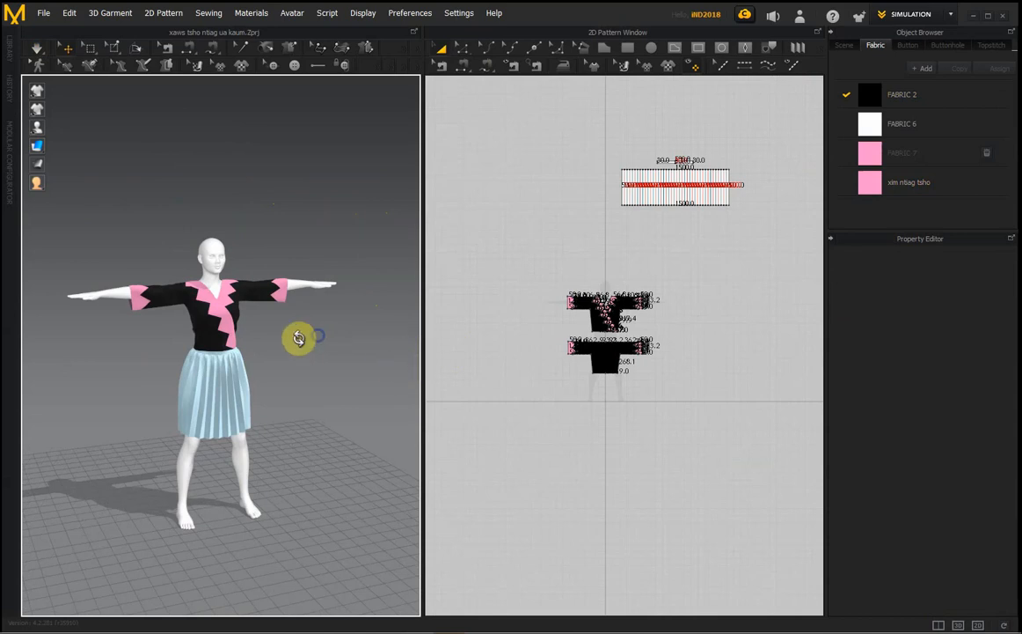
right_drag(297, 338, 68, 335)
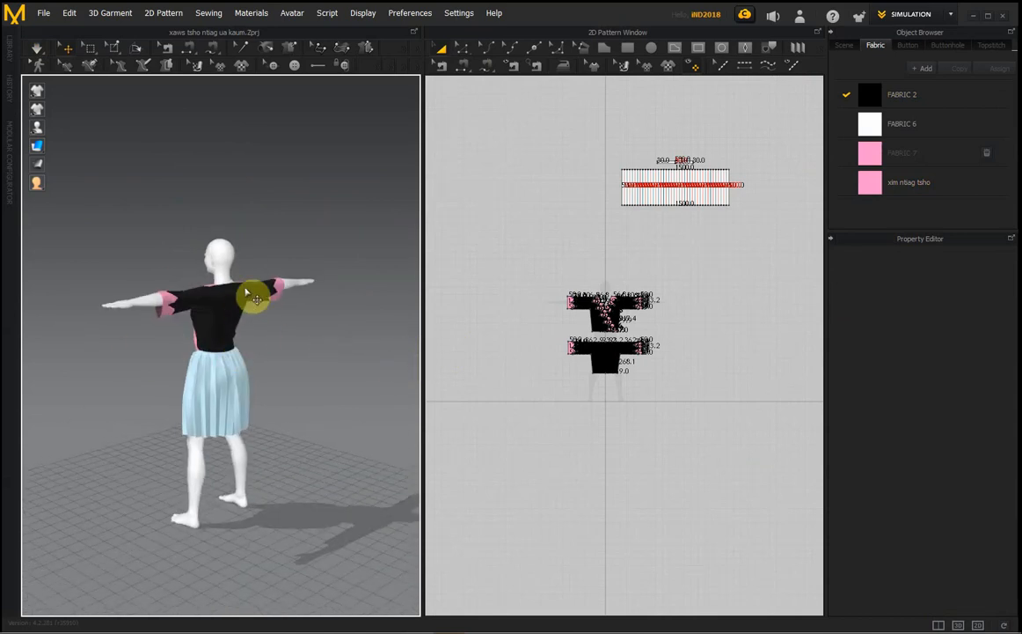
right_drag(253, 297, 216, 339)
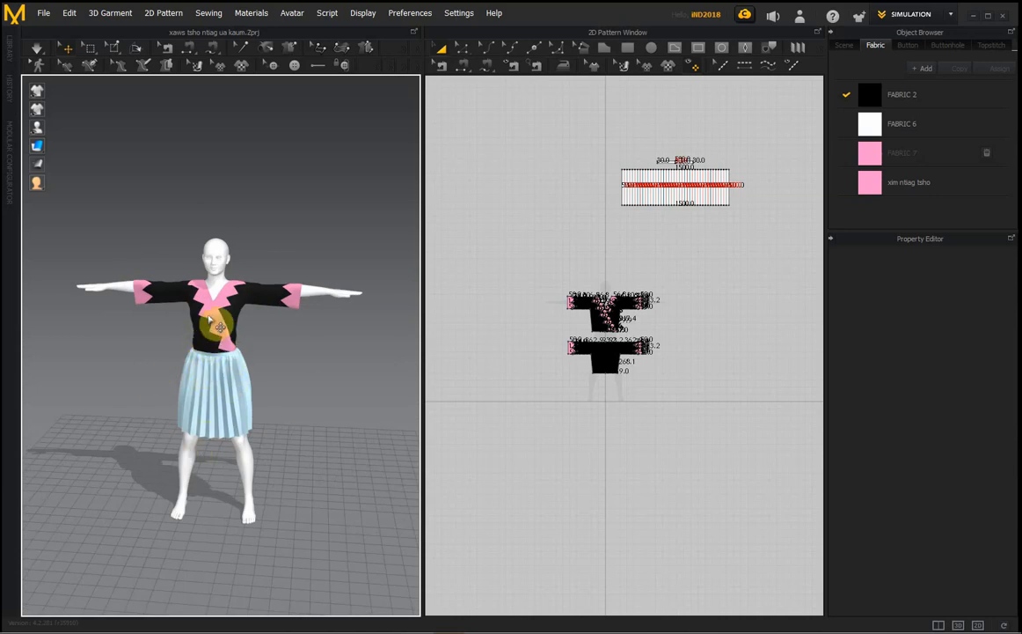
scroll(220, 325, up, 5)
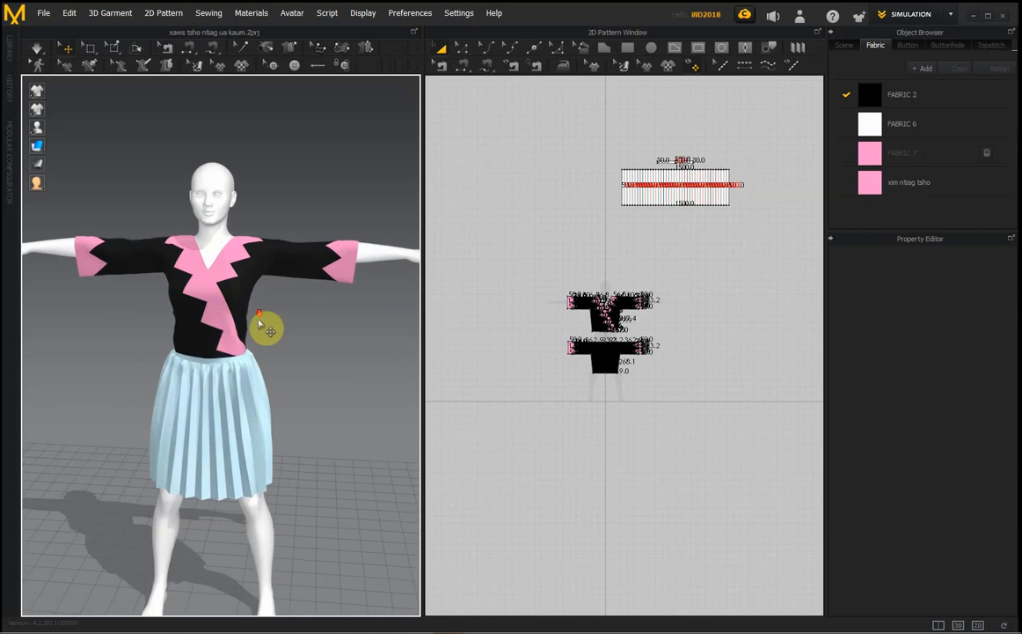
scroll(645, 299, down, 2)
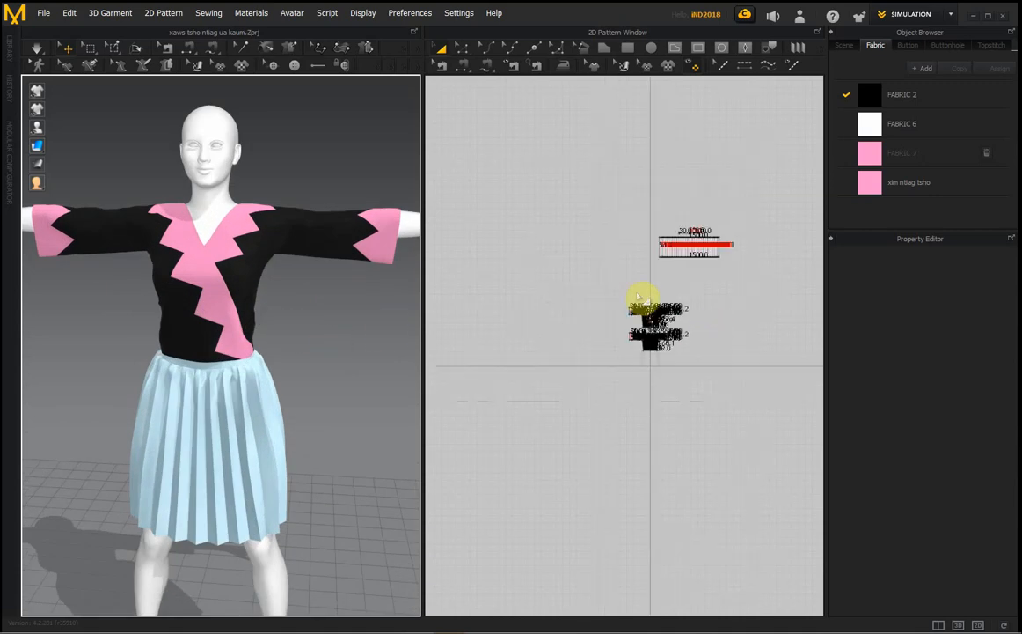
scroll(714, 314, up, 5)
right_drag(715, 314, 679, 276)
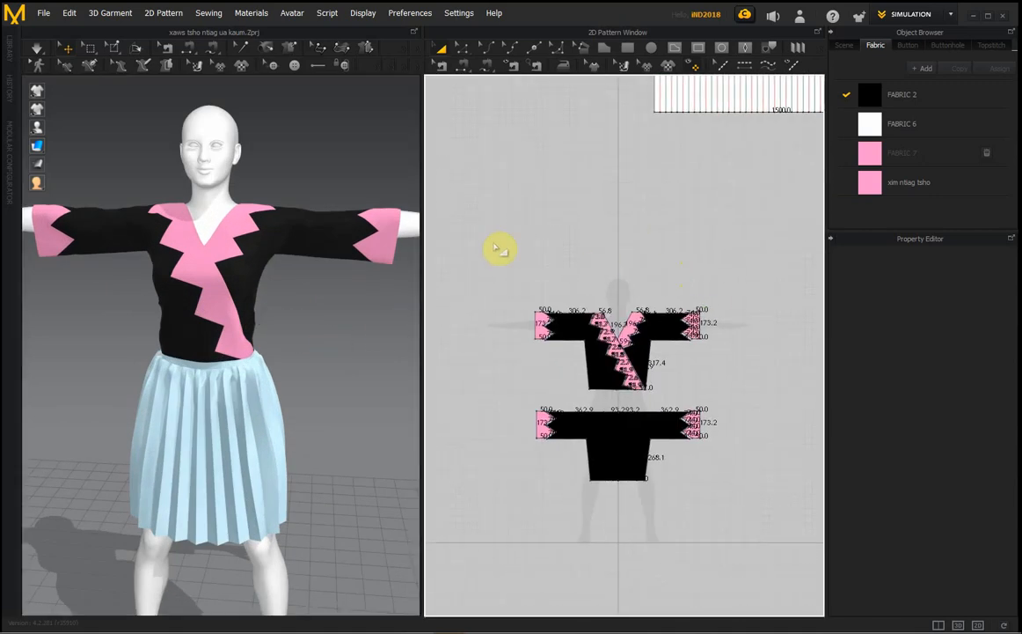